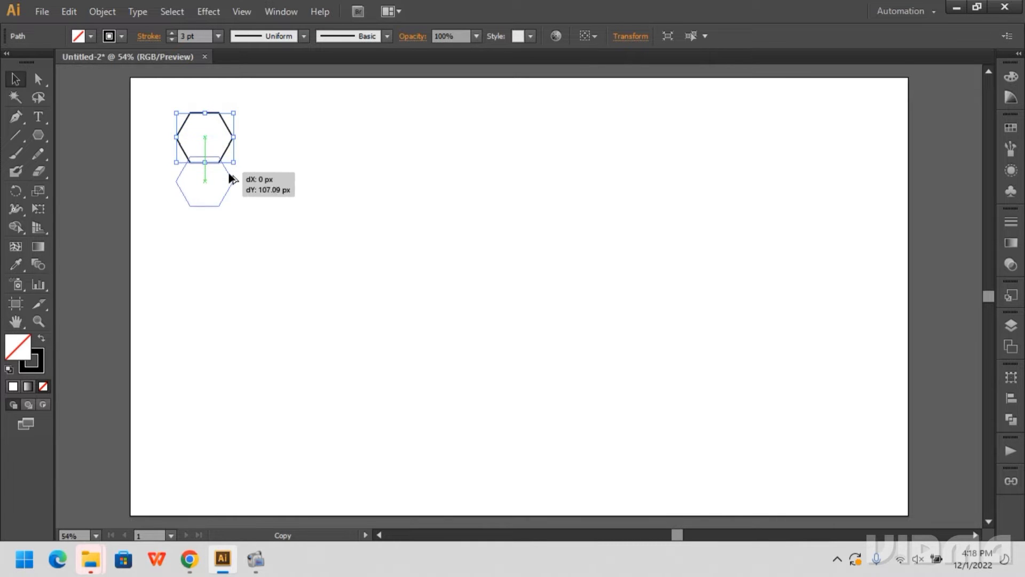
# Step: Repeat the downward copy of the hexagon to build a vertical column of six touching hexagons
pyautogui.hotkey('ctrl', 'd')
pyautogui.hotkey('ctrl', 'd')
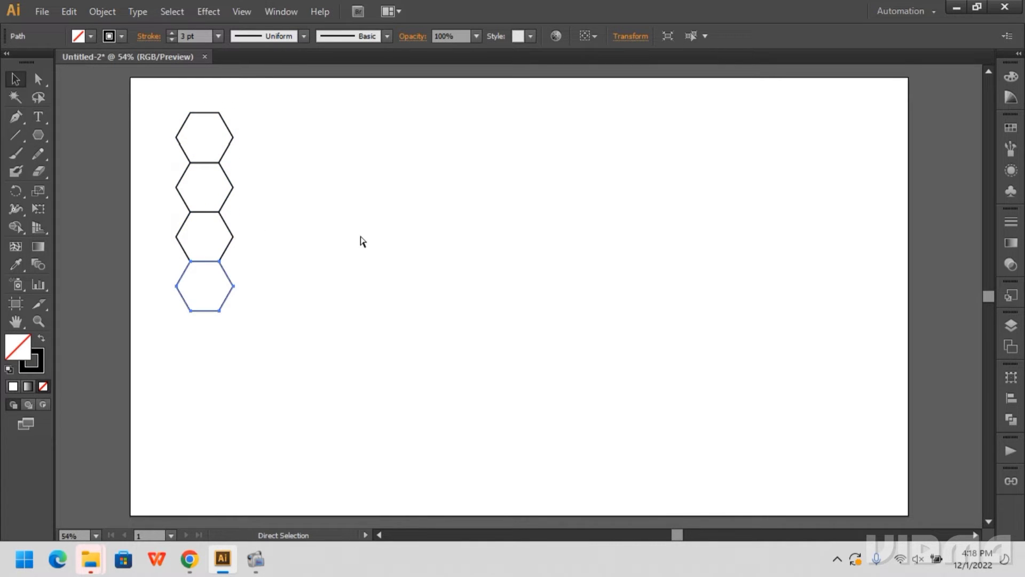
pyautogui.hotkey('ctrl', 'd')
pyautogui.hotkey('ctrl', 'd')
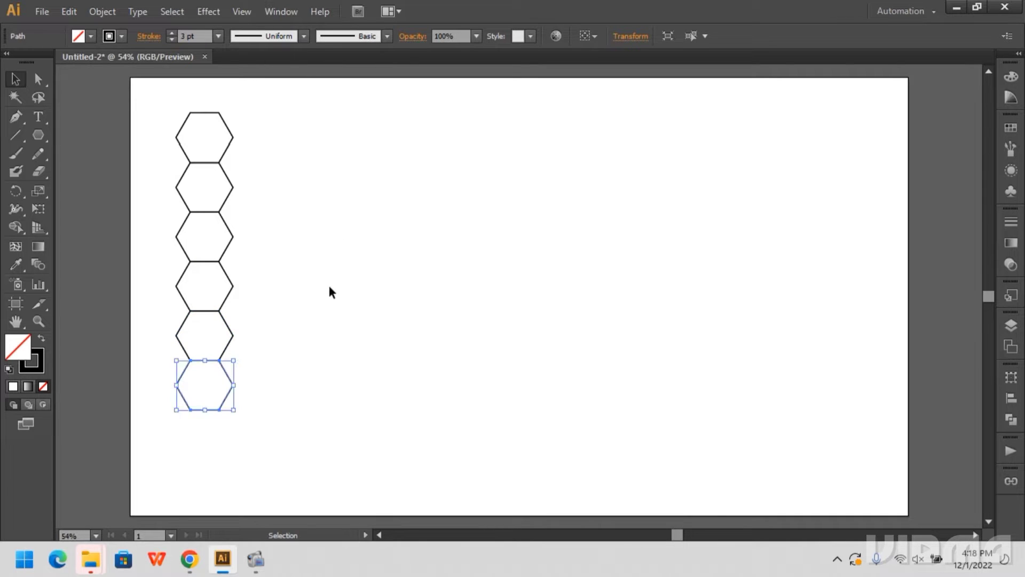
# Step: Fill the second and fifth hexagons of the column with black
pyautogui.click(230, 196)
pyautogui.keyDown('shift'); pyautogui.click(227, 348); pyautogui.keyUp('shift')
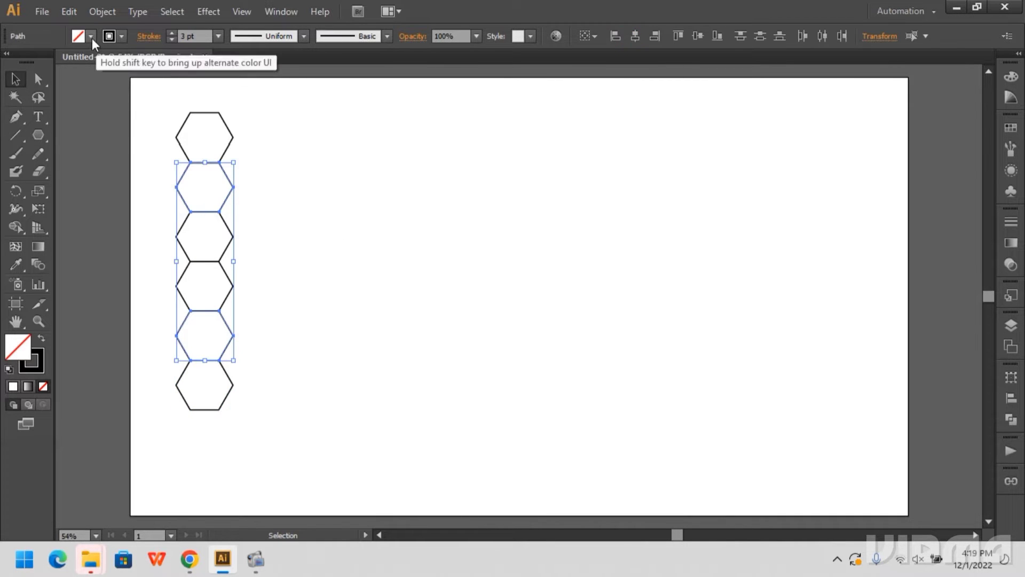
pyautogui.click(91, 35)
pyautogui.click(38, 69)
pyautogui.click(293, 214)
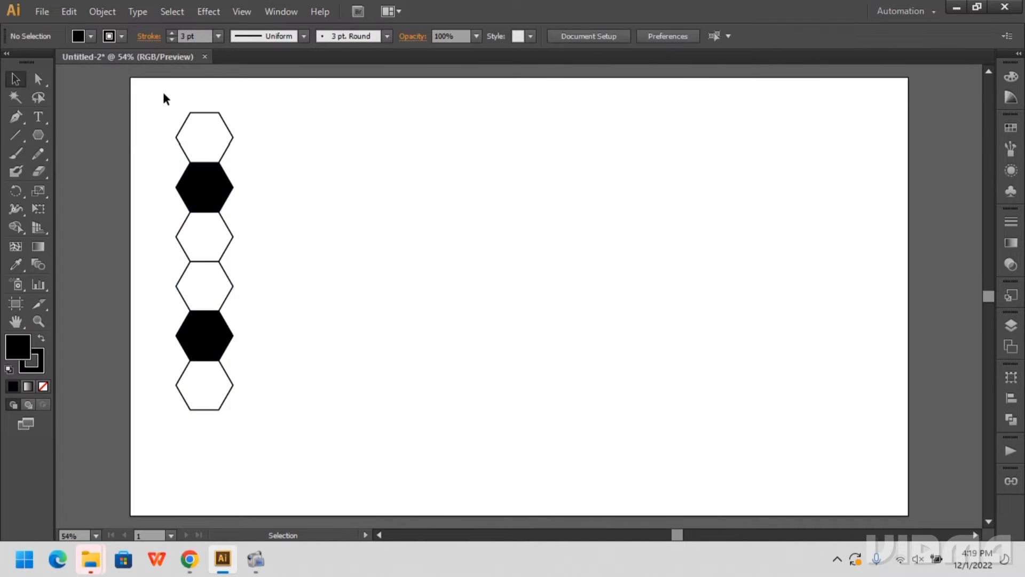
# Step: Duplicate the whole hexagon column diagonally down to the right so the copy nests against the first column
pyautogui.moveTo(163, 98); pyautogui.dragTo(287, 447)
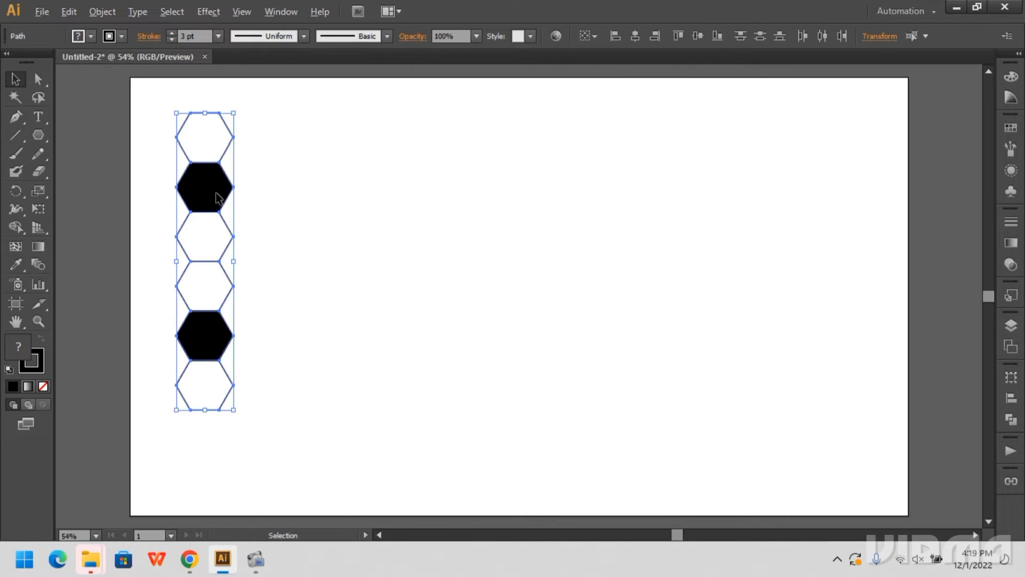
pyautogui.moveTo(216, 198); pyautogui.dragTo(261, 273)
pyautogui.hotkey('ctrl', 'space')
pyautogui.moveTo(213, 203); pyautogui.dragTo(258, 266)
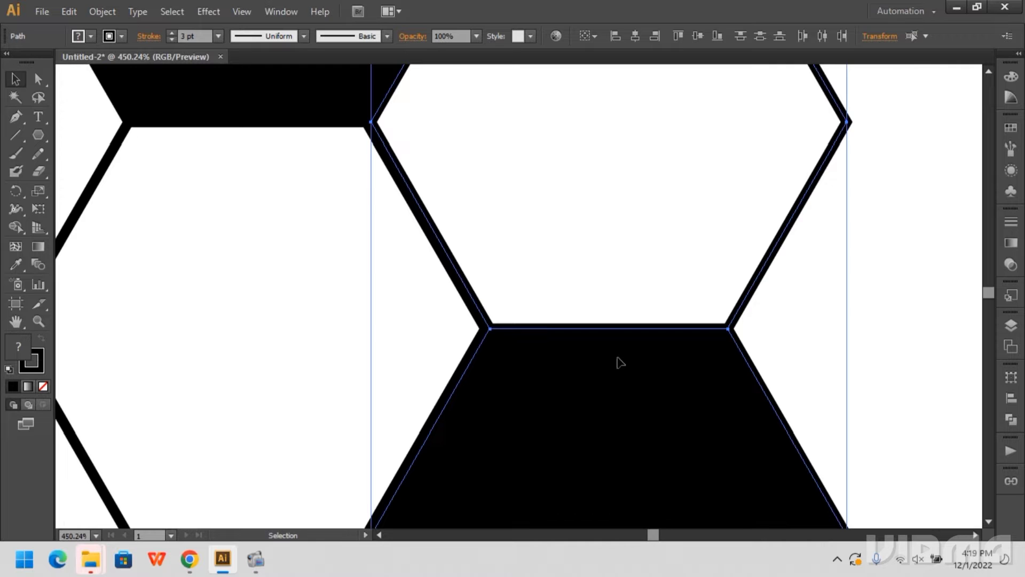
pyautogui.scroll(4, 545, 331)
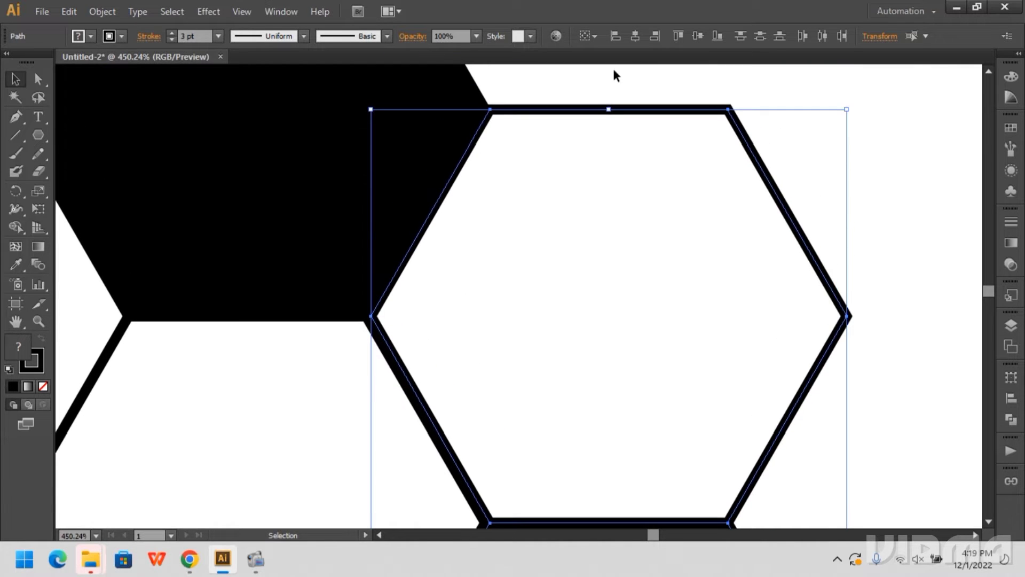
pyautogui.scroll(-1, 638, 152)
pyautogui.moveTo(988, 290)
pyautogui.mouseDown()
pyautogui.moveTo(993, 307)
pyautogui.moveTo(989, 290)
pyautogui.mouseUp()
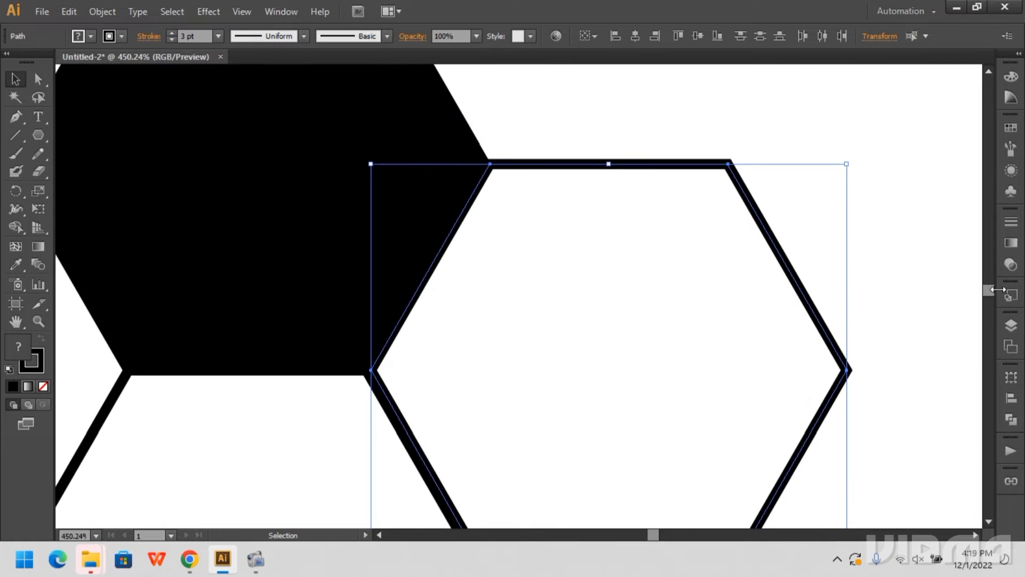
# Step: Duplicate both hexagon columns to the right and align the copies so their edges meet the original pair
pyautogui.keyDown('ctrl'); pyautogui.keyDown('alt'); pyautogui.click(691, 297); pyautogui.keyUp('alt'); pyautogui.keyUp('ctrl')
pyautogui.keyDown('ctrl'); pyautogui.keyDown('alt'); pyautogui.click(520, 300); pyautogui.keyUp('alt'); pyautogui.keyUp('ctrl')
pyautogui.keyDown('ctrl'); pyautogui.keyDown('alt'); pyautogui.click(499, 300); pyautogui.keyUp('alt'); pyautogui.keyUp('ctrl')
pyautogui.keyDown('ctrl'); pyautogui.keyDown('alt'); pyautogui.click(495, 299); pyautogui.keyUp('alt'); pyautogui.keyUp('ctrl')
pyautogui.keyDown('ctrl'); pyautogui.keyDown('alt'); pyautogui.click(474, 297); pyautogui.keyUp('alt'); pyautogui.keyUp('ctrl')
pyautogui.keyDown('ctrl'); pyautogui.keyDown('alt'); pyautogui.click(473, 297); pyautogui.keyUp('alt'); pyautogui.keyUp('ctrl')
pyautogui.keyDown('ctrl'); pyautogui.keyDown('alt'); pyautogui.click(472, 297); pyautogui.keyUp('alt'); pyautogui.keyUp('ctrl')
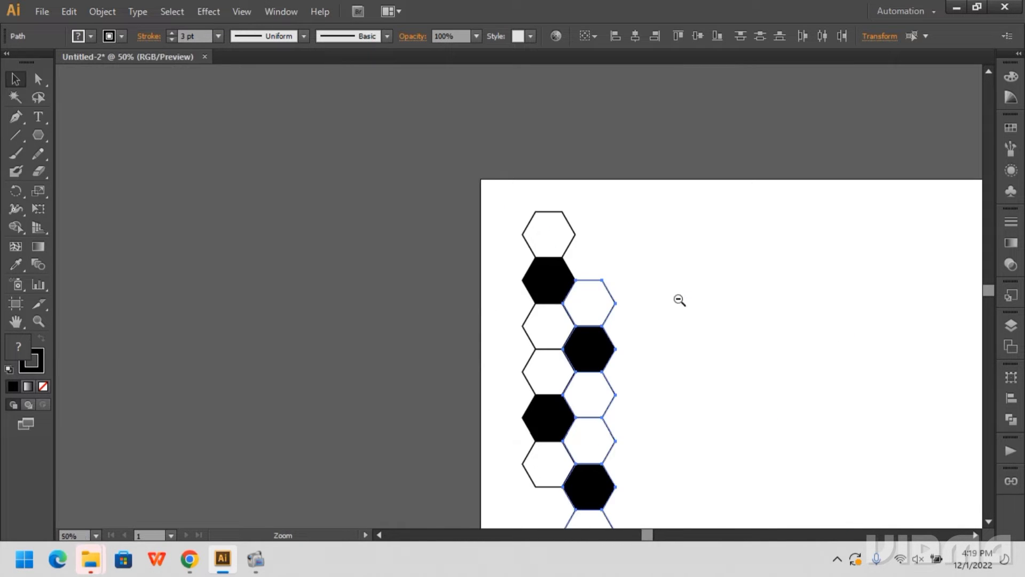
pyautogui.keyDown('ctrl'); pyautogui.keyDown('alt'); pyautogui.click(679, 298); pyautogui.keyUp('alt'); pyautogui.keyUp('ctrl')
pyautogui.moveTo(402, 240); pyautogui.dragTo(523, 480)
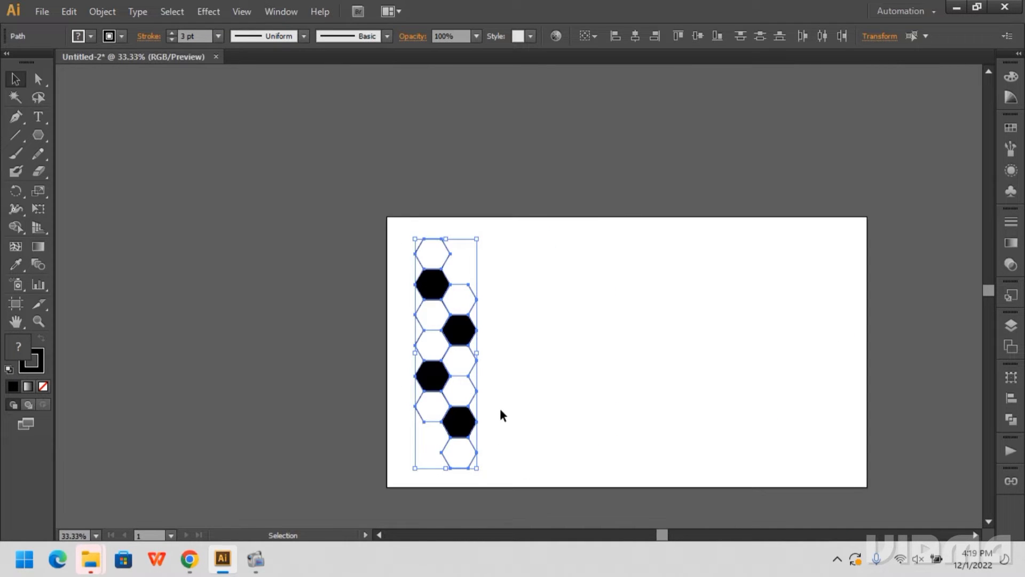
pyautogui.moveTo(465, 338); pyautogui.dragTo(522, 342)
pyautogui.moveTo(478, 298); pyautogui.dragTo(488, 315)
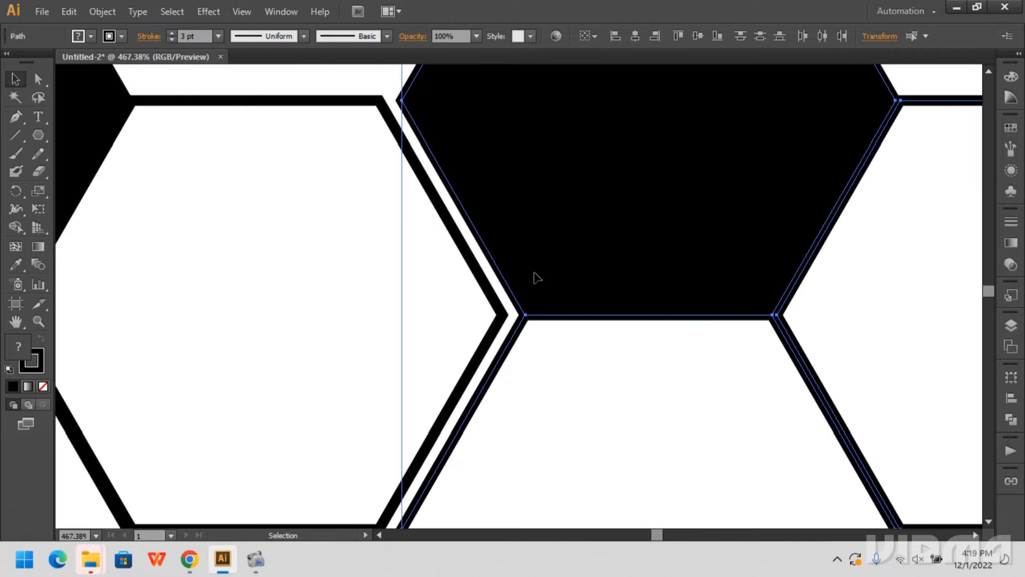
pyautogui.moveTo(540, 265); pyautogui.dragTo(518, 261)
pyautogui.scroll(-1, 559, 377)
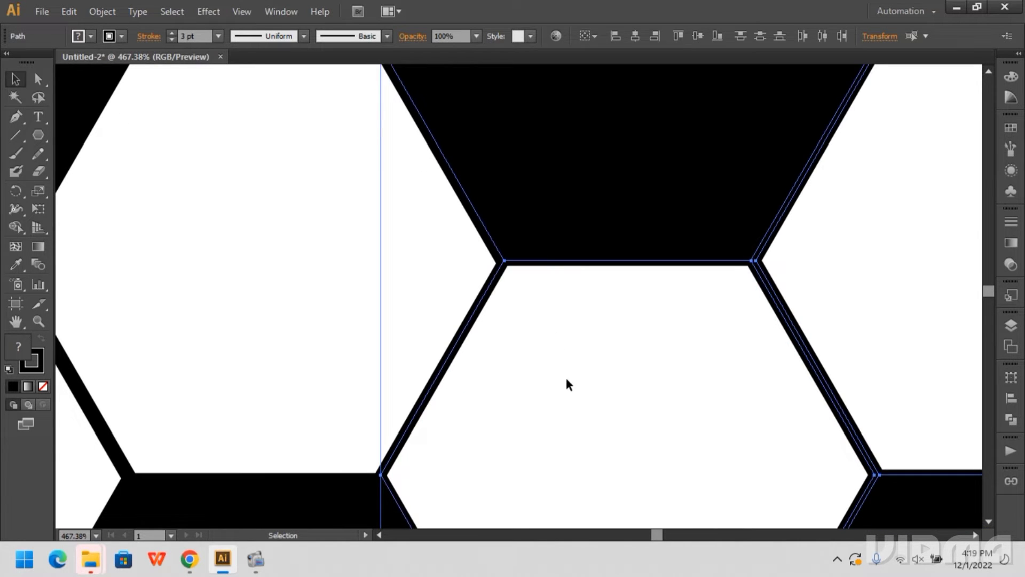
# Step: Duplicate the four hexagon columns to the right to form an eight-column pattern
pyautogui.click(569, 383)
pyautogui.keyDown('ctrl'); pyautogui.keyDown('alt'); pyautogui.click(596, 414); pyautogui.keyUp('alt'); pyautogui.keyUp('ctrl')
pyautogui.keyDown('ctrl'); pyautogui.keyDown('alt'); pyautogui.click(565, 394); pyautogui.keyUp('alt'); pyautogui.keyUp('ctrl')
pyautogui.keyDown('ctrl'); pyautogui.keyDown('alt'); pyautogui.click(472, 269); pyautogui.keyUp('alt'); pyautogui.keyUp('ctrl')
pyautogui.keyDown('ctrl'); pyautogui.keyDown('alt'); pyautogui.click(463, 231); pyautogui.keyUp('alt'); pyautogui.keyUp('ctrl')
pyautogui.keyDown('ctrl'); pyautogui.keyDown('alt'); pyautogui.click(464, 229); pyautogui.keyUp('alt'); pyautogui.keyUp('ctrl')
pyautogui.keyDown('ctrl'); pyautogui.keyDown('alt'); pyautogui.click(502, 243); pyautogui.keyUp('alt'); pyautogui.keyUp('ctrl')
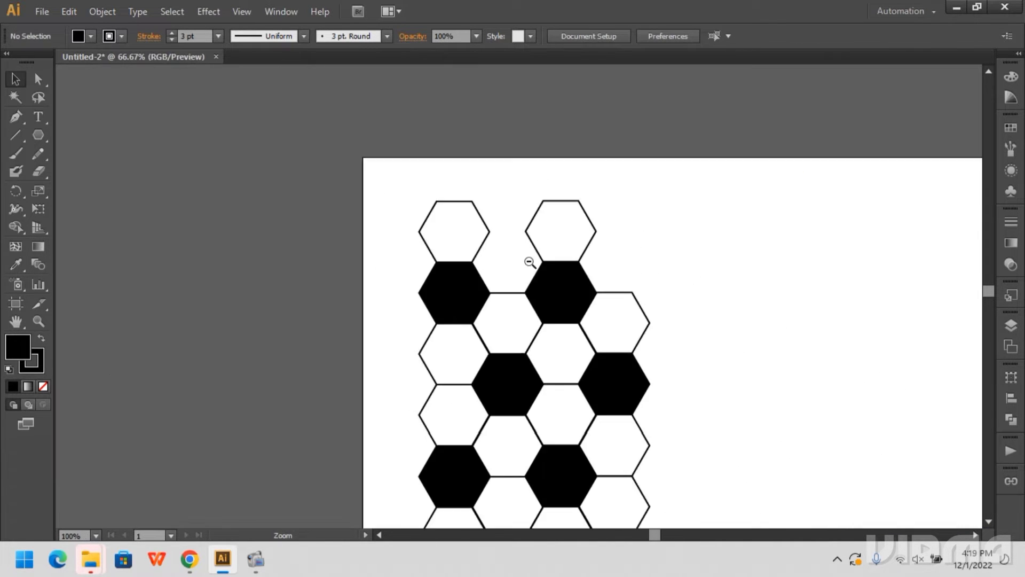
pyautogui.keyDown('ctrl'); pyautogui.keyDown('alt'); pyautogui.click(529, 263); pyautogui.keyUp('alt'); pyautogui.keyUp('ctrl')
pyautogui.keyDown('ctrl'); pyautogui.keyDown('alt'); pyautogui.click(571, 299); pyautogui.keyUp('alt'); pyautogui.keyUp('ctrl')
pyautogui.moveTo(588, 329); pyautogui.dragTo(533, 219)
pyautogui.moveTo(360, 153); pyautogui.dragTo(526, 396)
pyautogui.moveTo(477, 252); pyautogui.dragTo(584, 252)
pyautogui.moveTo(479, 199); pyautogui.dragTo(486, 225)
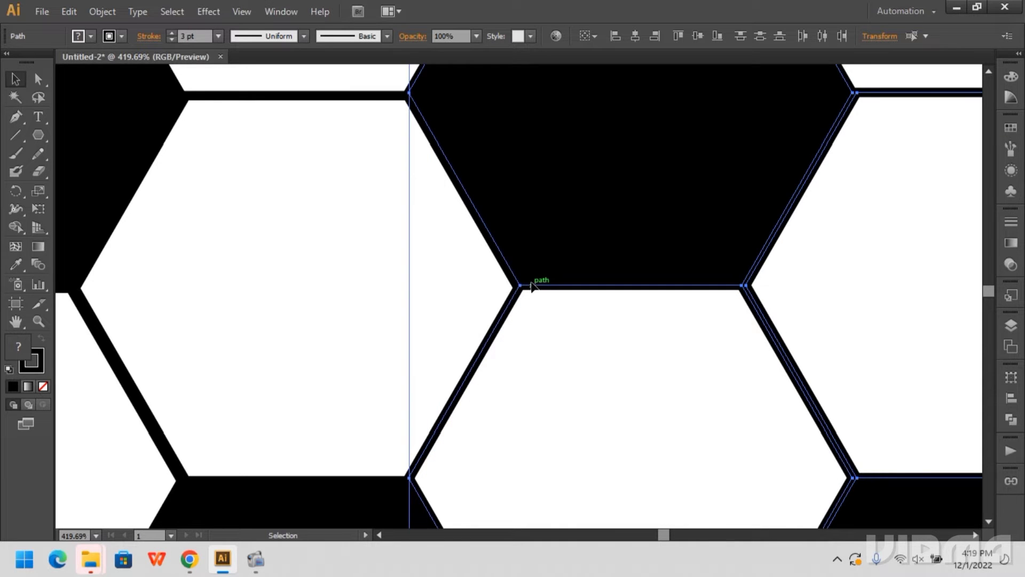
# Step: Nudge the copied columns horizontally until their outlines line up with the neighbouring hexagons
pyautogui.press('Right')
pyautogui.press('Right')
pyautogui.press('Left')
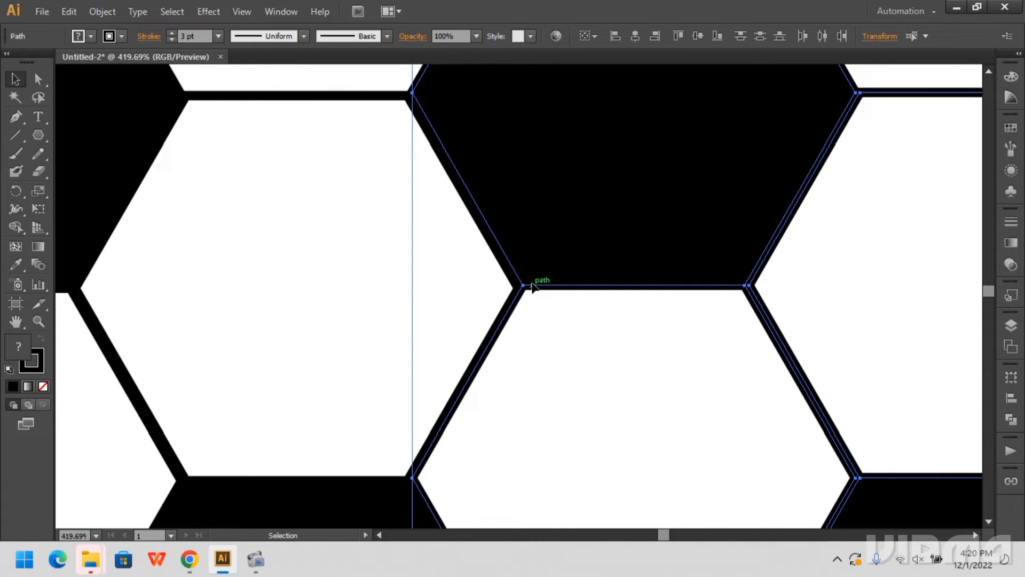
# Step: Move the complete hexagon pattern toward the middle of the artboard and group all its hexagons
pyautogui.click(330, 75)
pyautogui.keyDown('ctrl'); pyautogui.keyDown('alt'); pyautogui.click(447, 282); pyautogui.keyUp('alt'); pyautogui.keyUp('ctrl')
pyautogui.keyDown('ctrl'); pyautogui.keyDown('alt'); pyautogui.click(449, 290); pyautogui.keyUp('alt'); pyautogui.keyUp('ctrl')
pyautogui.keyDown('ctrl'); pyautogui.keyDown('alt'); pyautogui.click(453, 299); pyautogui.keyUp('alt'); pyautogui.keyUp('ctrl')
pyautogui.keyDown('ctrl'); pyautogui.keyDown('alt'); pyautogui.click(480, 314); pyautogui.keyUp('alt'); pyautogui.keyUp('ctrl')
pyautogui.keyDown('ctrl'); pyautogui.keyDown('alt'); pyautogui.click(533, 323); pyautogui.keyUp('alt'); pyautogui.keyUp('ctrl')
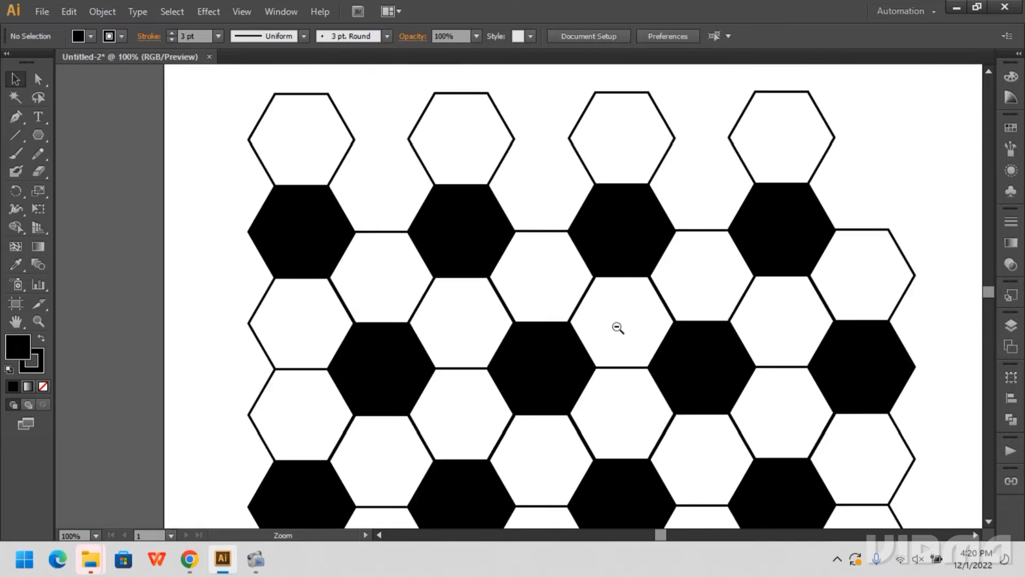
pyautogui.keyDown('ctrl'); pyautogui.keyDown('alt'); pyautogui.click(618, 328); pyautogui.keyUp('alt'); pyautogui.keyUp('ctrl')
pyautogui.keyDown('ctrl'); pyautogui.keyDown('alt'); pyautogui.click(617, 327); pyautogui.keyUp('alt'); pyautogui.keyUp('ctrl')
pyautogui.moveTo(245, 144); pyautogui.dragTo(646, 512)
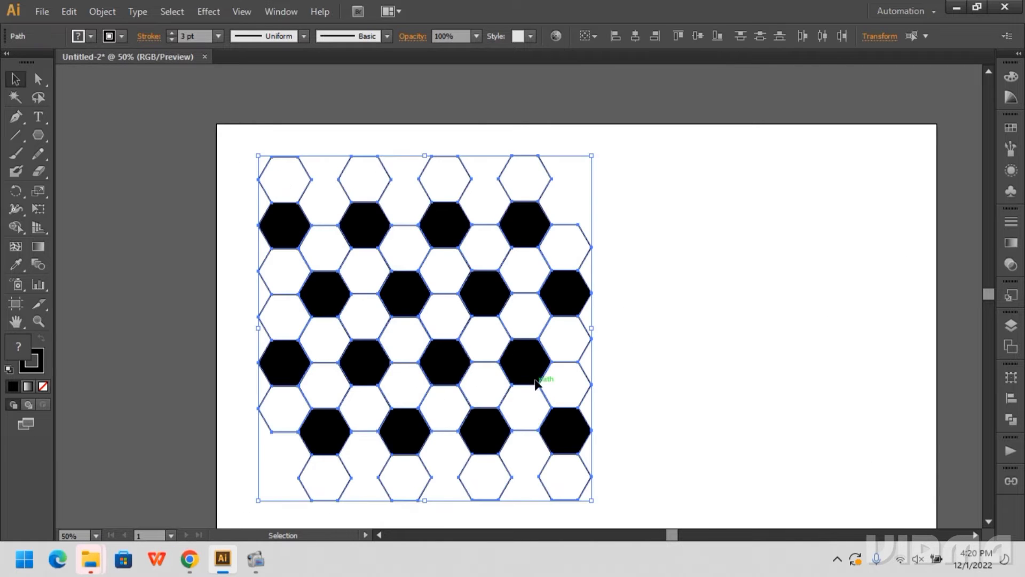
pyautogui.moveTo(535, 380); pyautogui.dragTo(655, 385)
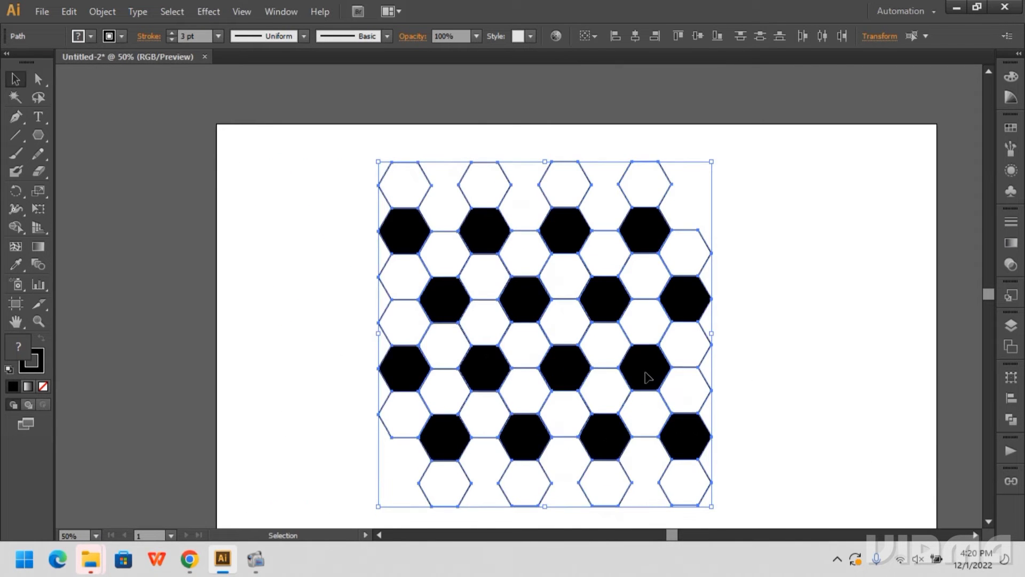
pyautogui.rightClick(646, 372)
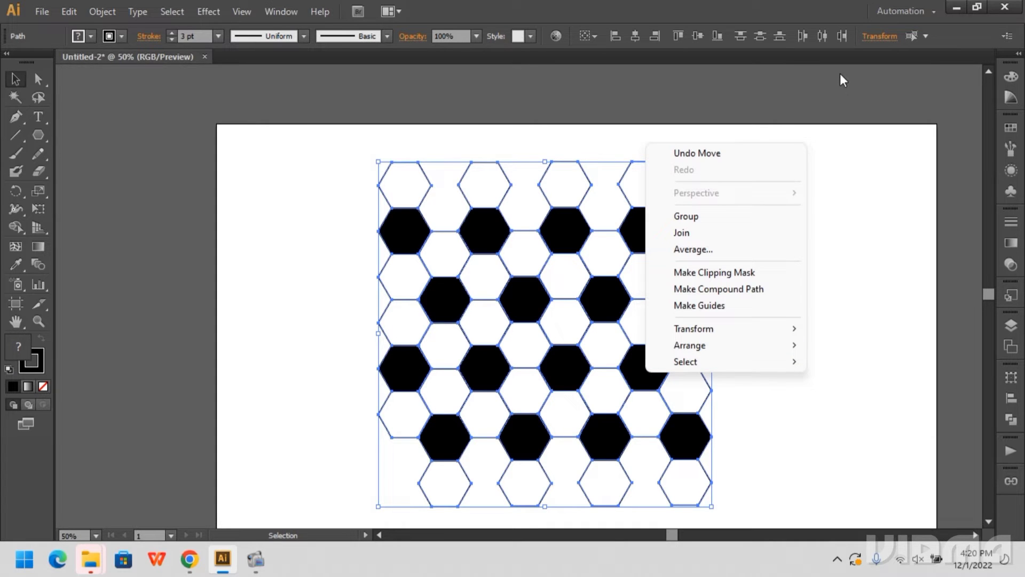
pyautogui.click(775, 216)
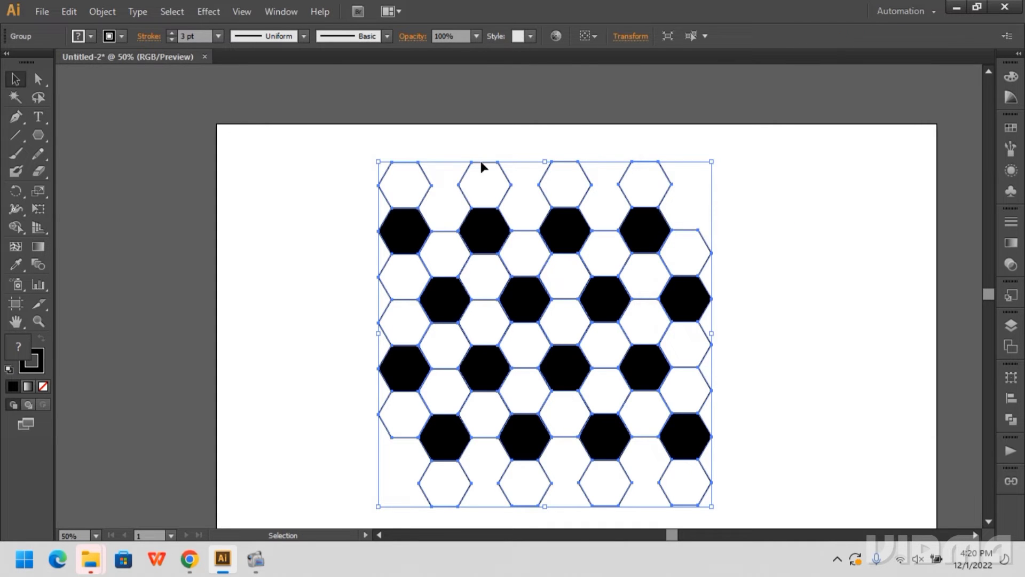
# Step: Save the grouped pattern as a new symbol named "football 3" and delete the pattern from the artboard
pyautogui.click(280, 11)
pyautogui.click(415, 546)
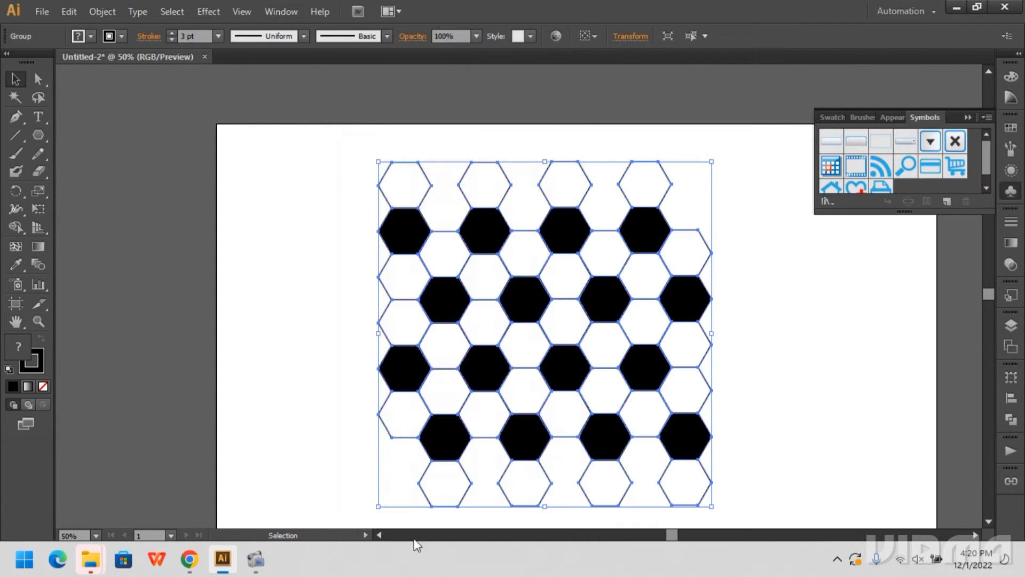
pyautogui.moveTo(611, 306); pyautogui.dragTo(880, 182)
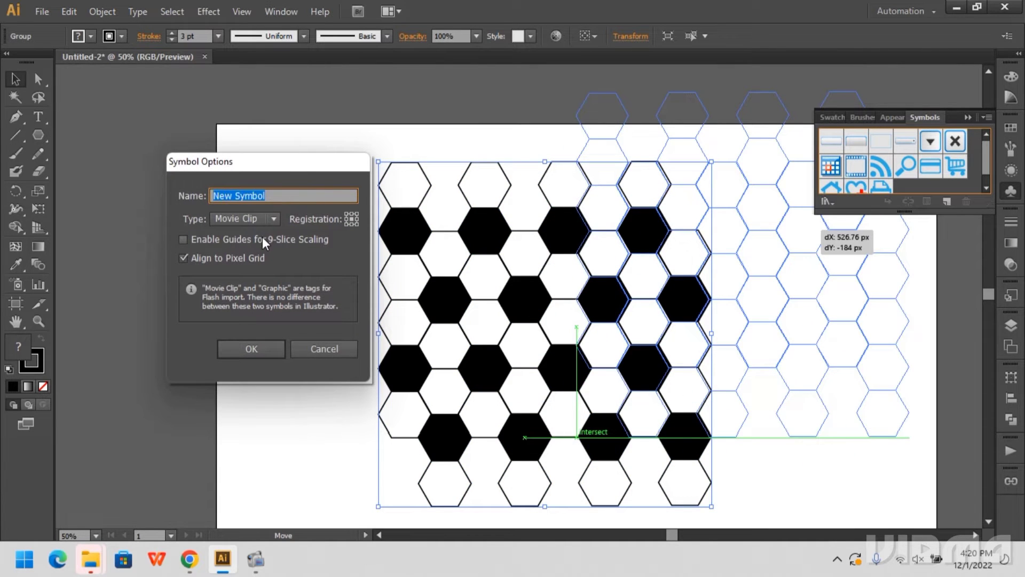
pyautogui.write('football 3')
pyautogui.click(264, 344)
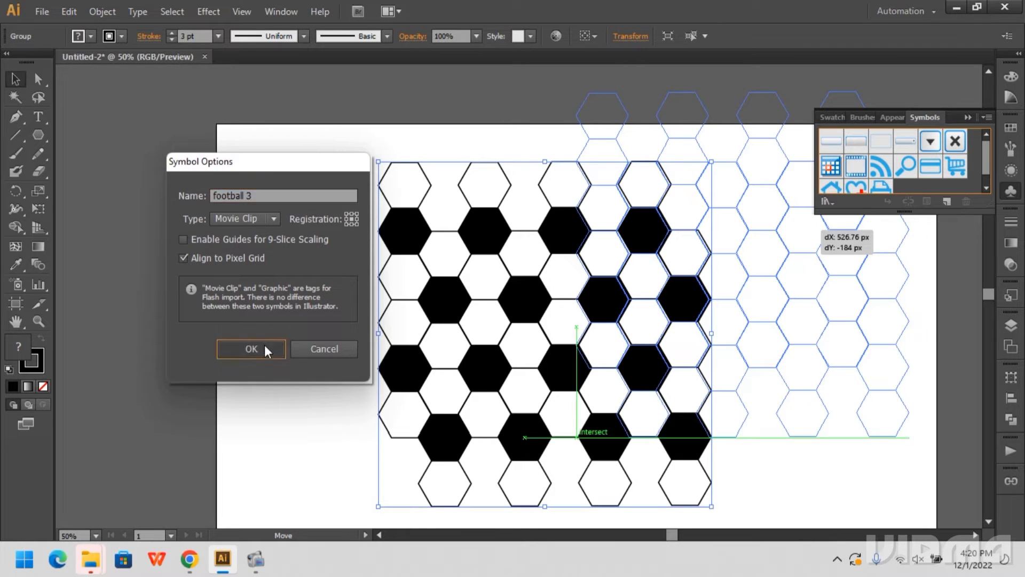
pyautogui.click(334, 382)
pyautogui.click(683, 322)
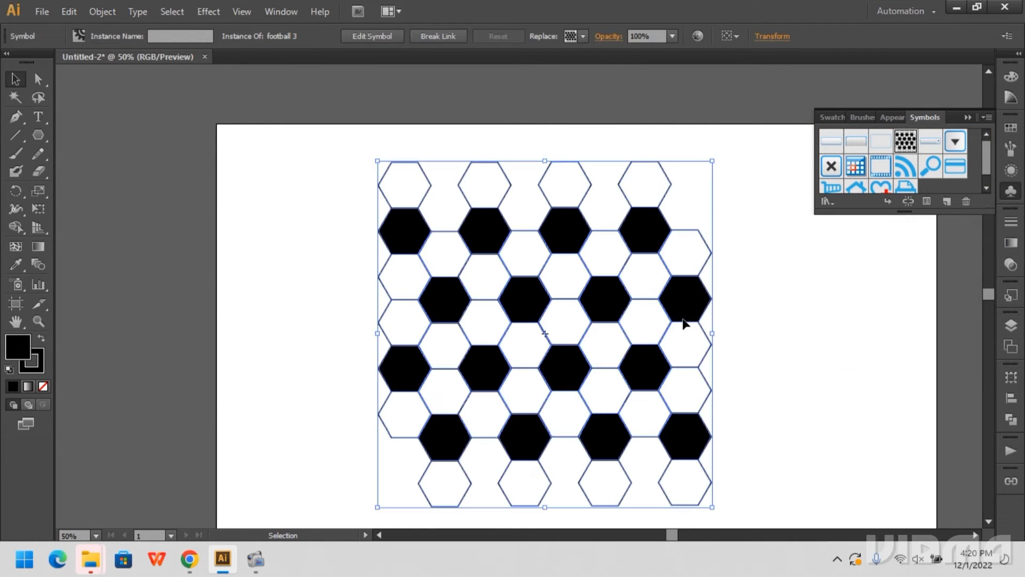
pyautogui.press('Delete')
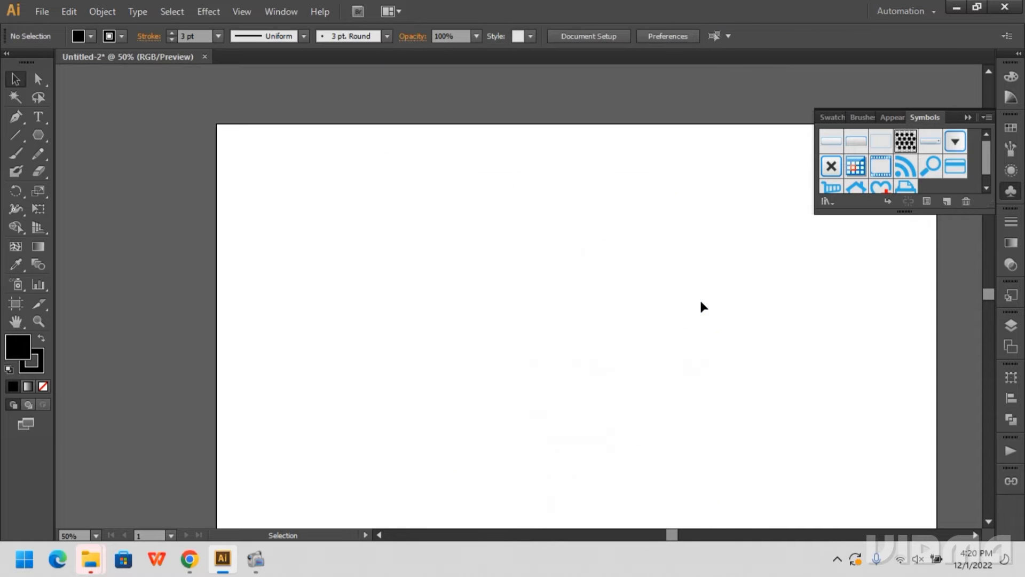
# Step: Draw a circle near the middle of the artboard with the Ellipse tool and fill it with black
pyautogui.click(34, 133)
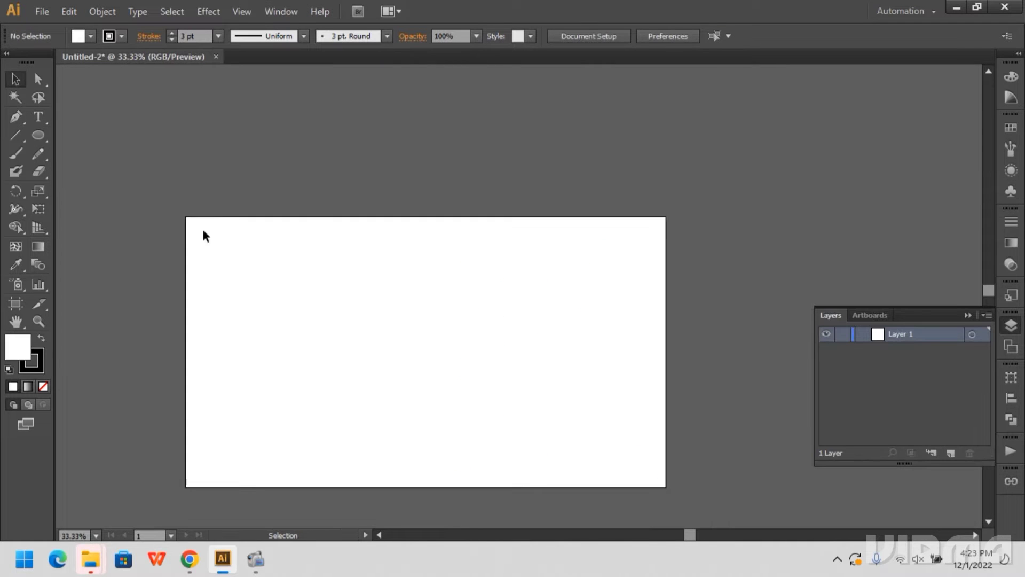
pyautogui.click(35, 133)
pyautogui.click(34, 133)
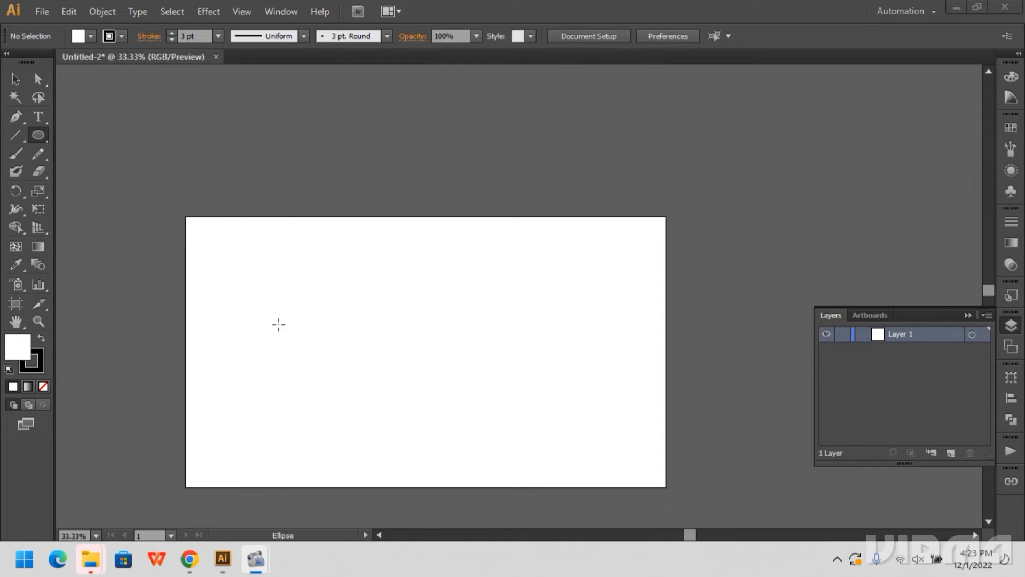
pyautogui.press('v')
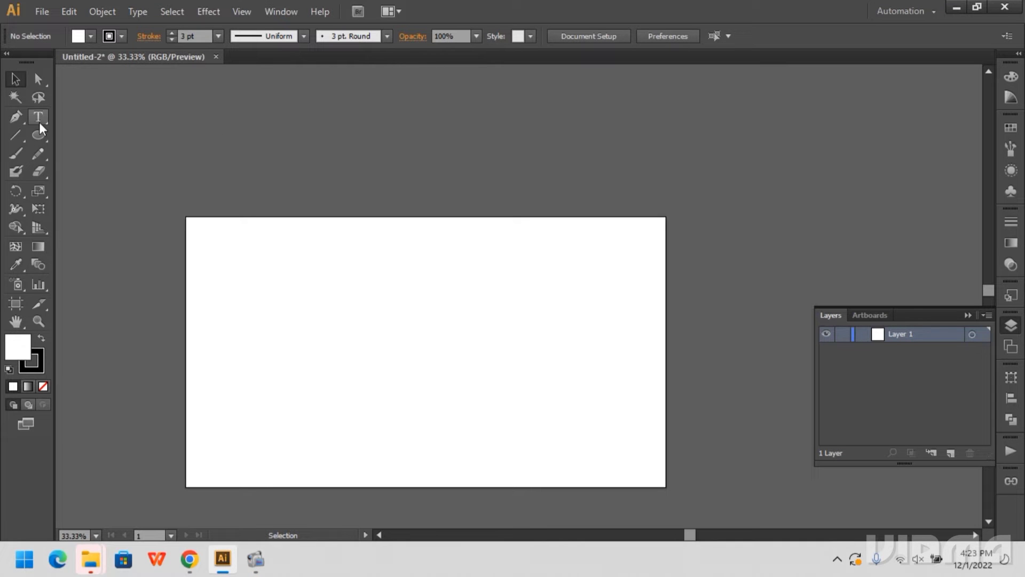
pyautogui.moveTo(183, 213); pyautogui.dragTo(516, 475)
pyautogui.click(38, 135)
pyautogui.moveTo(314, 280); pyautogui.dragTo(432, 423)
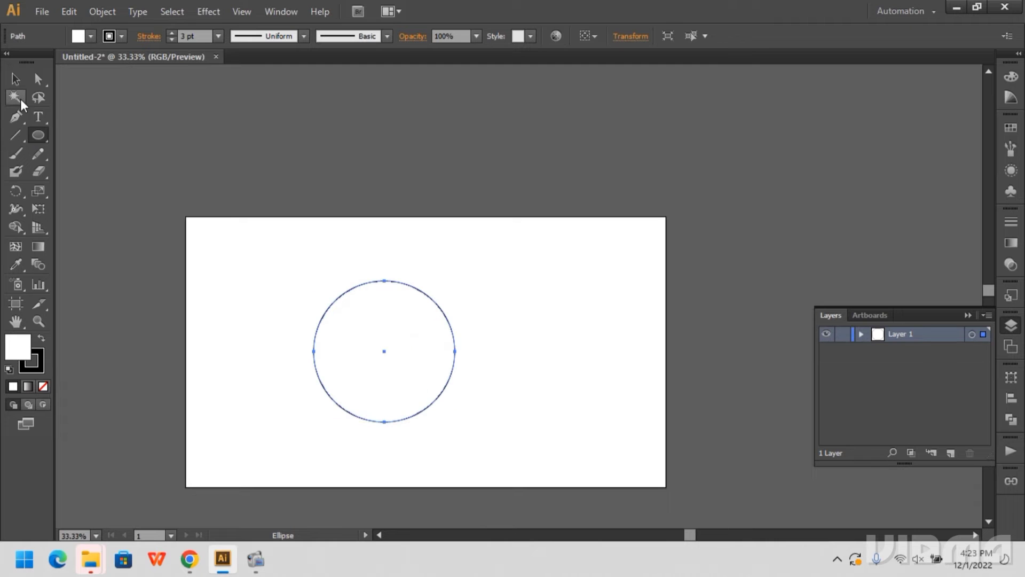
pyautogui.click(79, 41)
pyautogui.click(39, 67)
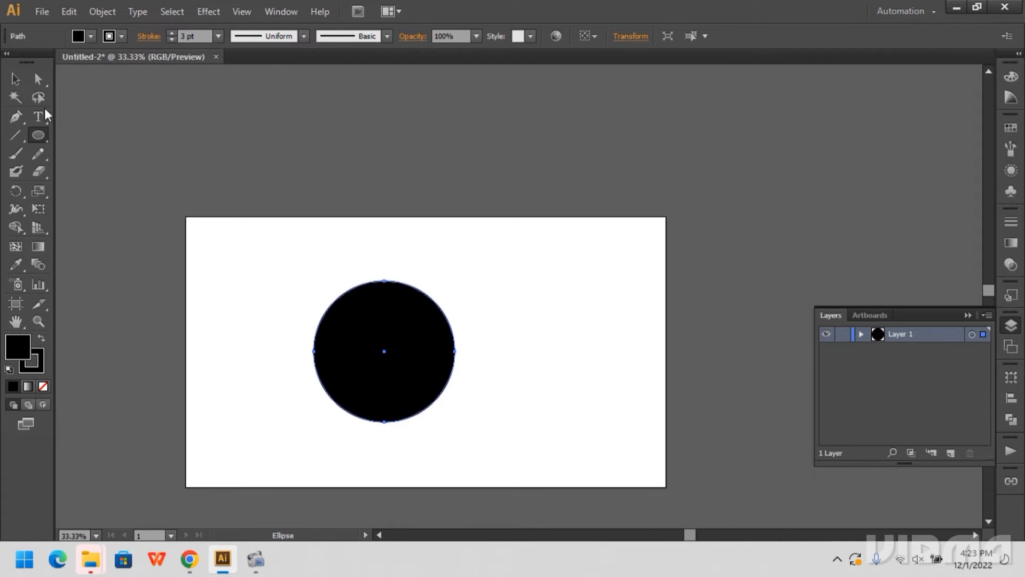
# Step: Delete the circle's right anchor point to leave only its left half
pyautogui.press('a')
pyautogui.click(455, 351)
pyautogui.press('Delete')
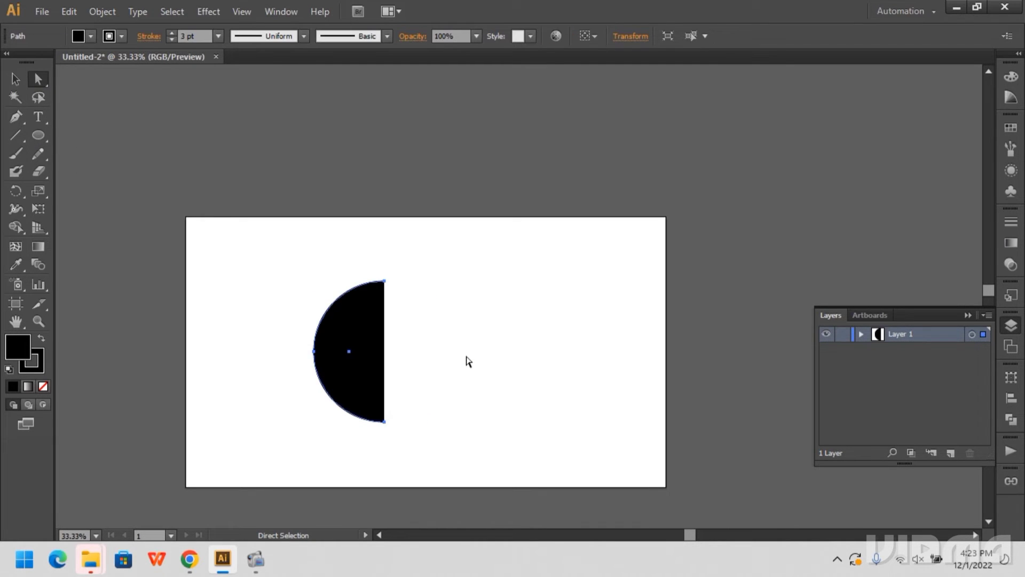
# Step: Apply a 3D Revolve to the half circle with preview on, revolving 360° from the Right Edge with a hollow cap
pyautogui.click(211, 11)
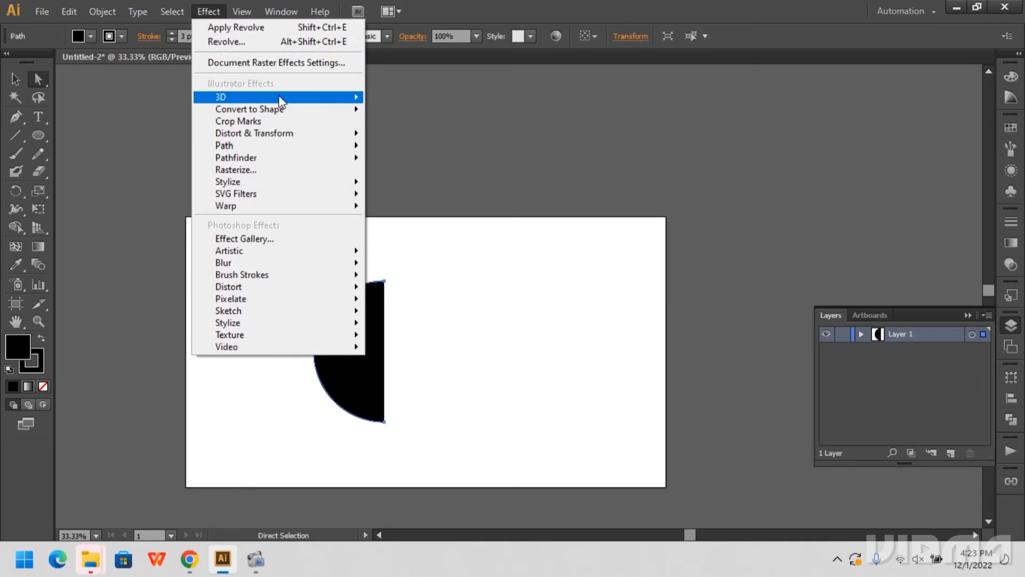
pyautogui.moveTo(281, 97)
pyautogui.click(402, 116)
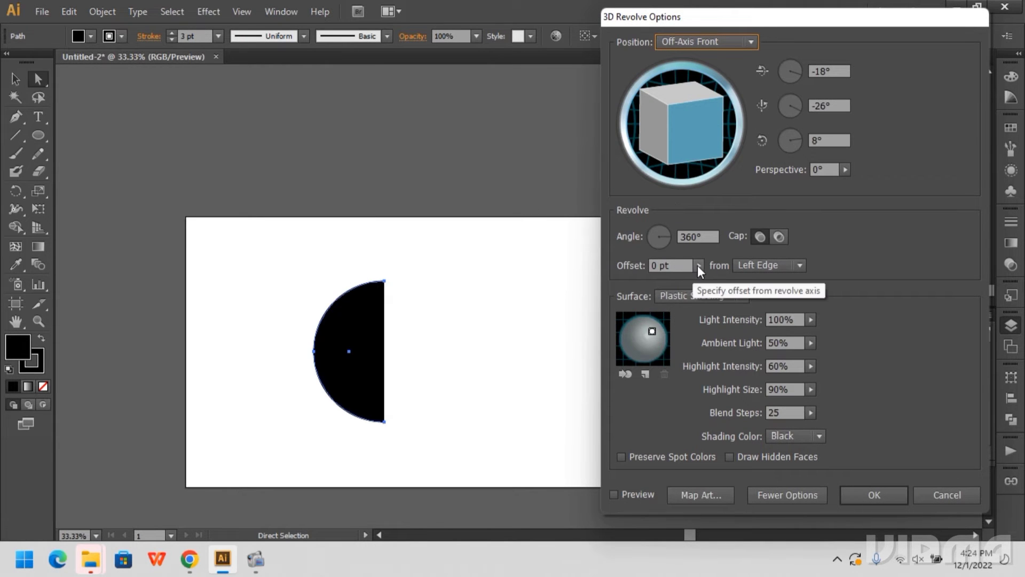
pyautogui.click(650, 495)
pyautogui.click(796, 266)
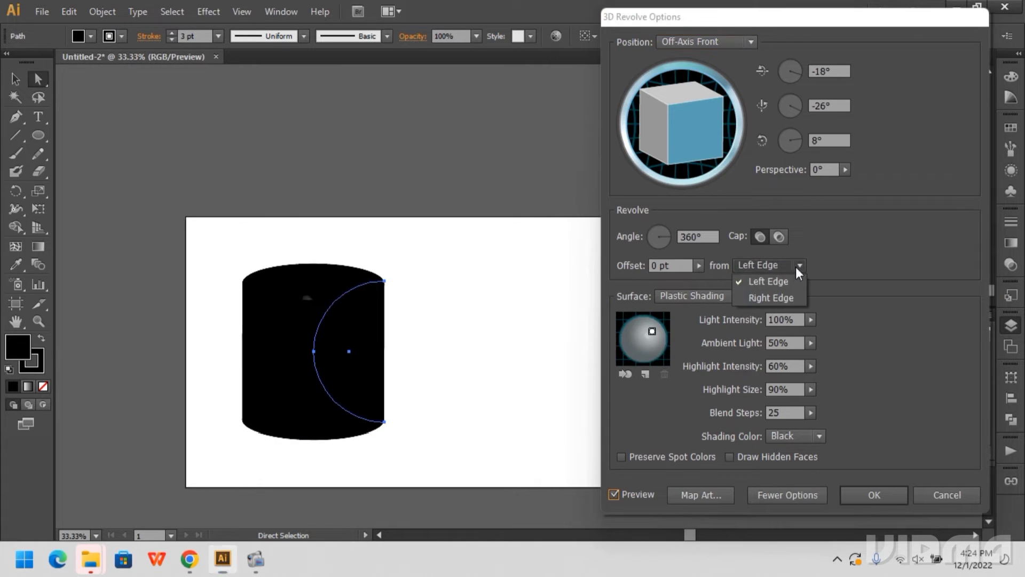
pyautogui.click(793, 291)
pyautogui.click(761, 237)
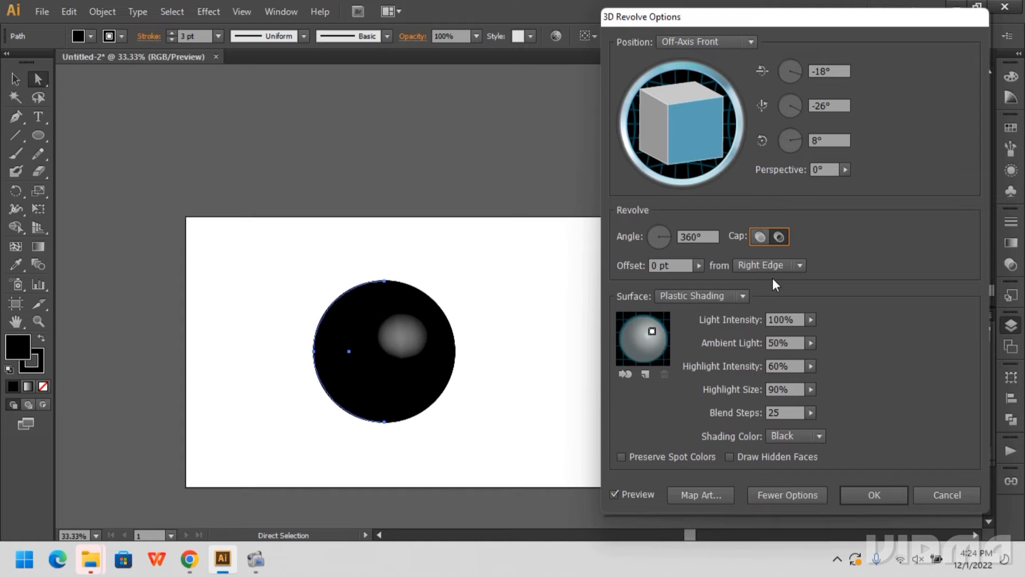
# Step: Rotate the revolved sphere to about -12°, -27° and 5°, and set its shading color to None with spot colors not preserved
pyautogui.moveTo(672, 136); pyautogui.dragTo(683, 126)
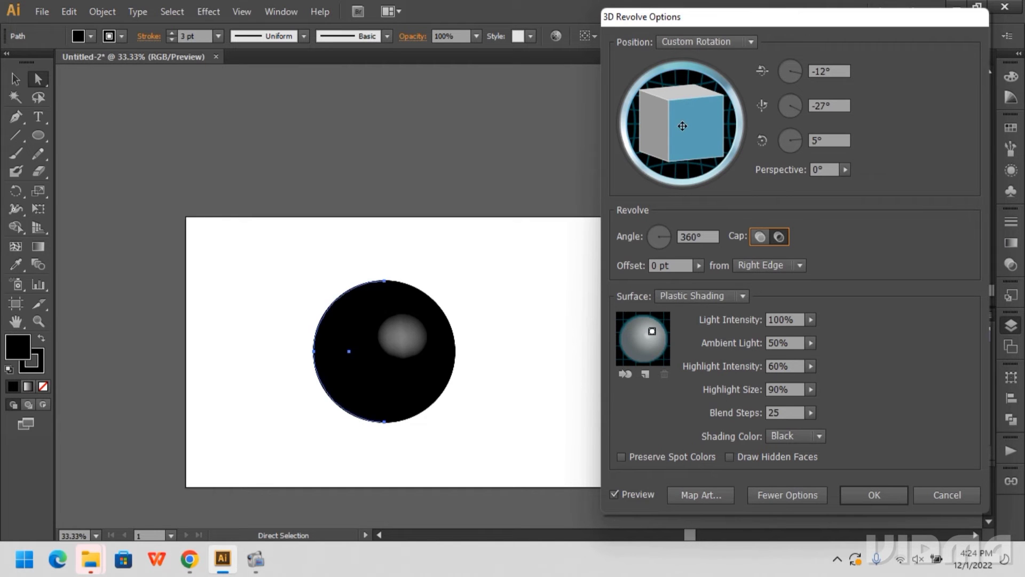
pyautogui.click(789, 435)
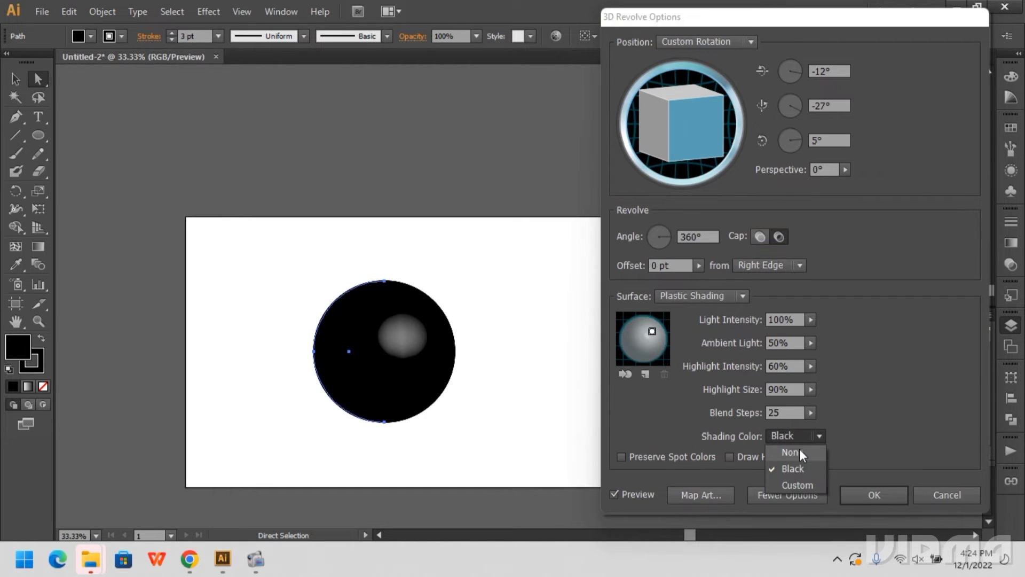
pyautogui.click(799, 450)
pyautogui.click(657, 457)
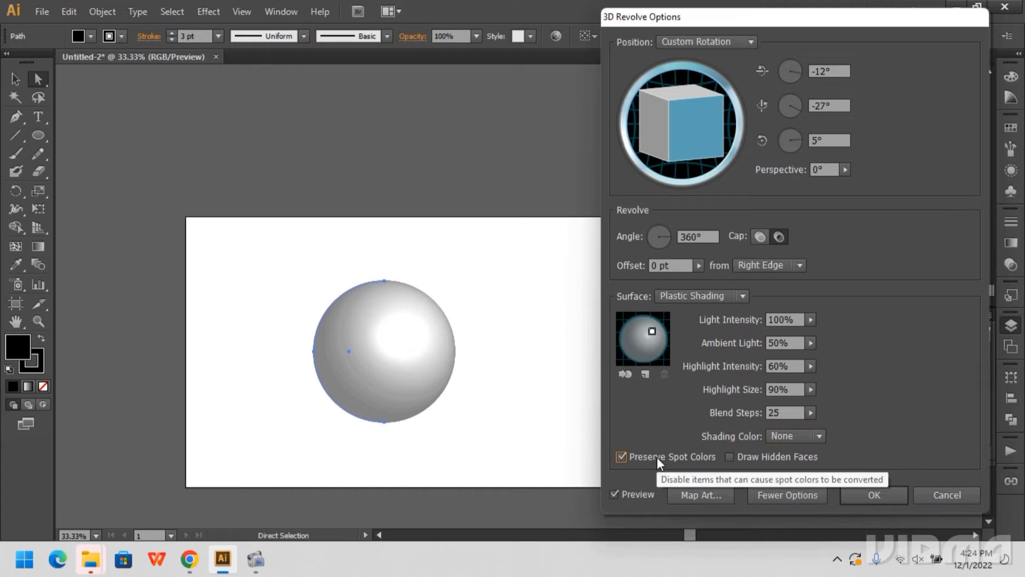
pyautogui.click(657, 457)
# Step: Map the "football 3" symbol onto surface 1 of the revolved sphere
pyautogui.click(725, 494)
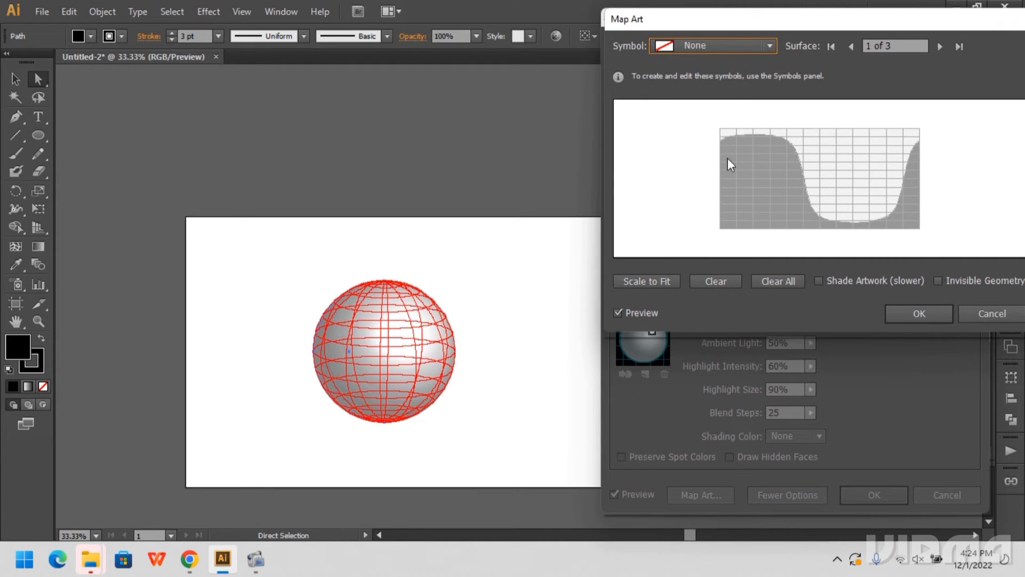
pyautogui.click(725, 47)
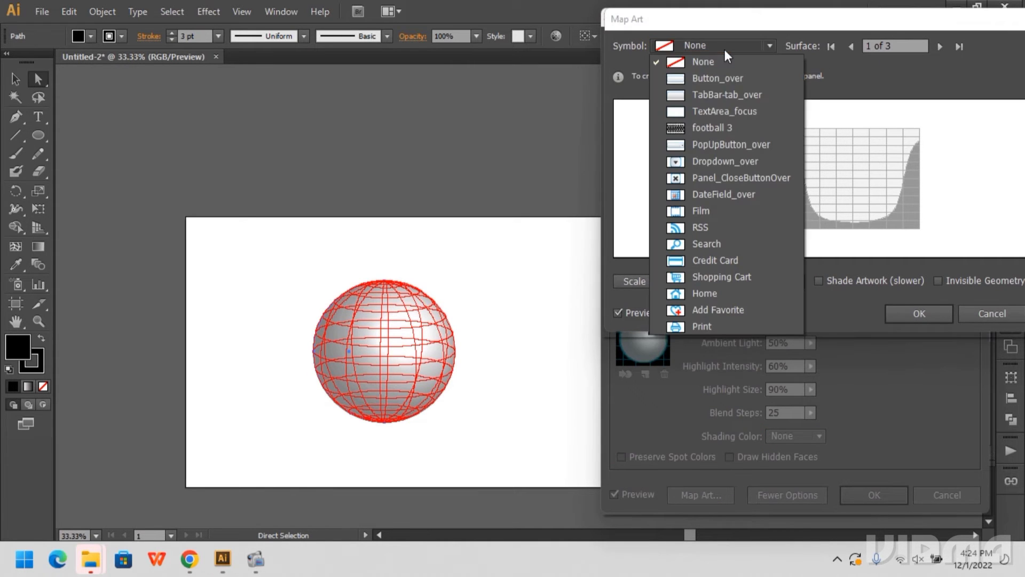
pyautogui.click(713, 127)
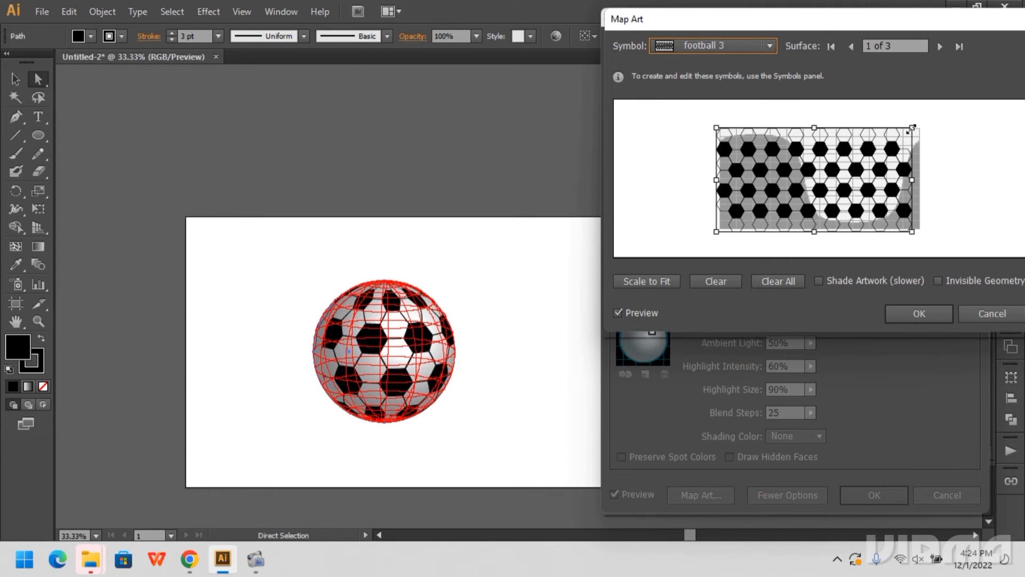
# Step: Enlarge and reposition the mapped hexagon pattern so it covers the whole surface grid, and accept the mapping
pyautogui.moveTo(911, 128); pyautogui.dragTo(941, 114)
pyautogui.moveTo(891, 161); pyautogui.dragTo(895, 165)
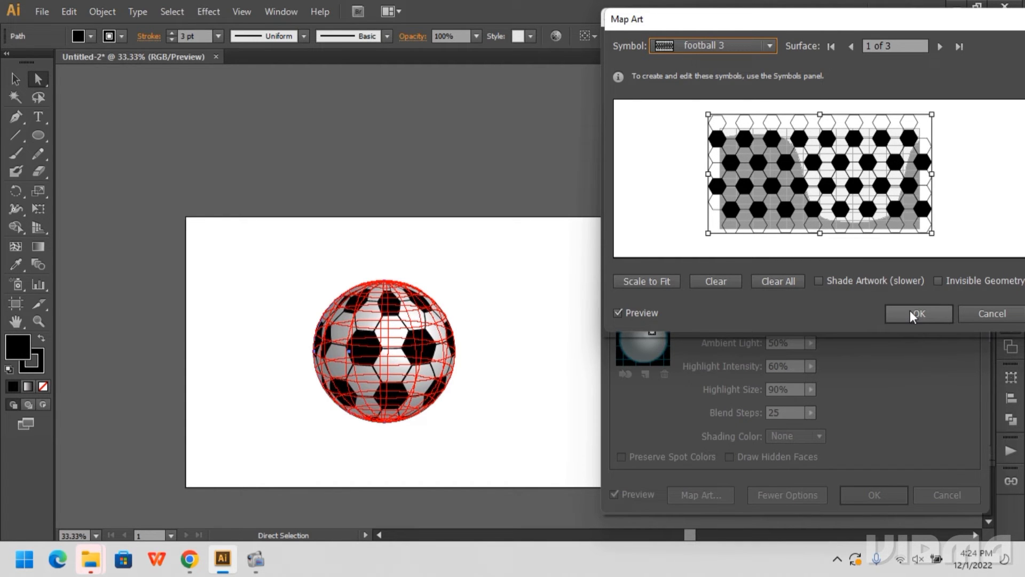
pyautogui.moveTo(932, 115); pyautogui.dragTo(939, 110)
pyautogui.moveTo(905, 161); pyautogui.dragTo(896, 165)
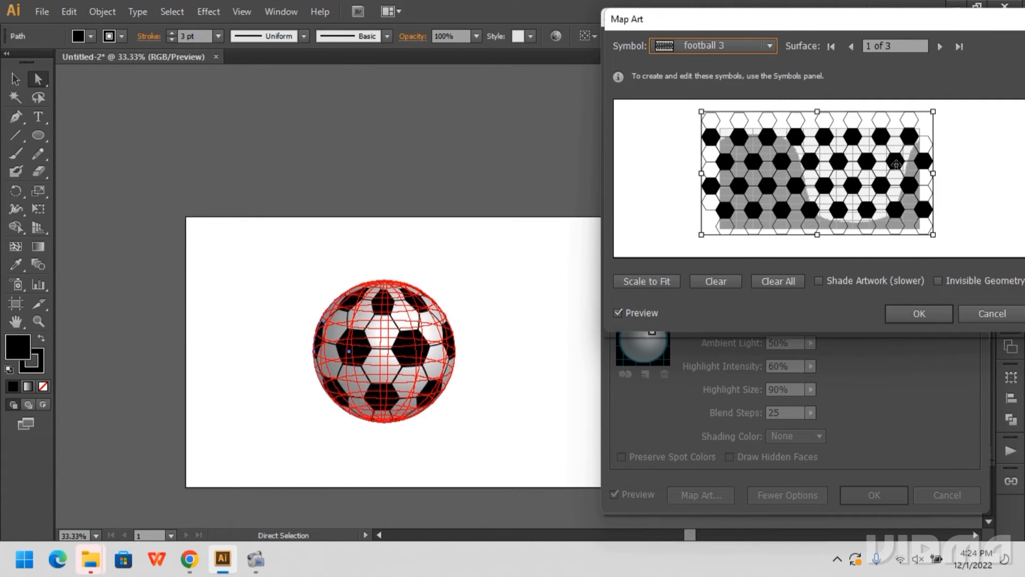
pyautogui.click(920, 314)
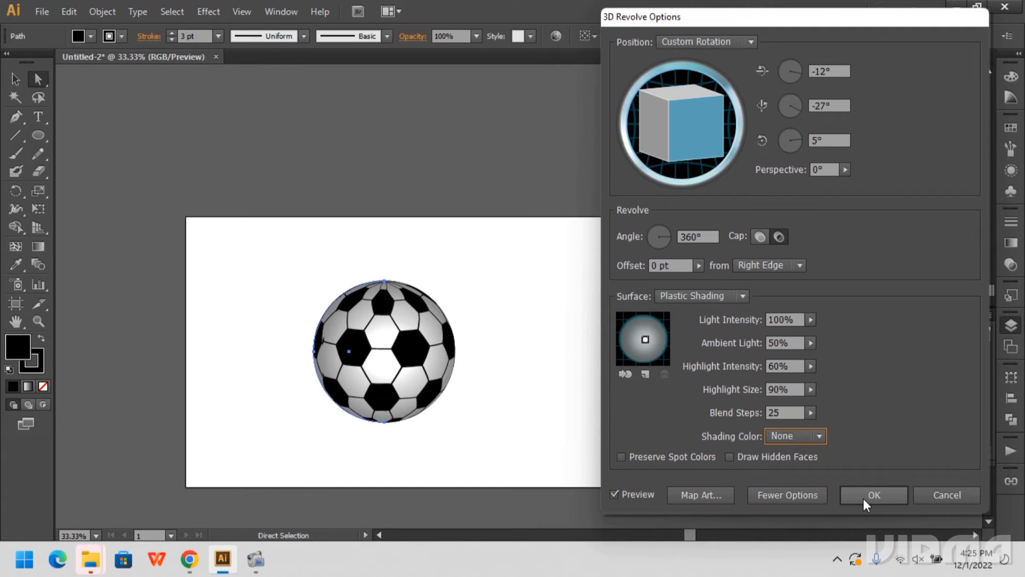
# Step: Turn the football to face the front, setting all three rotation angles to 0°
pyautogui.moveTo(684, 122)
pyautogui.mouseDown()
pyautogui.moveTo(666, 126)
pyautogui.moveTo(683, 150)
pyautogui.mouseUp()
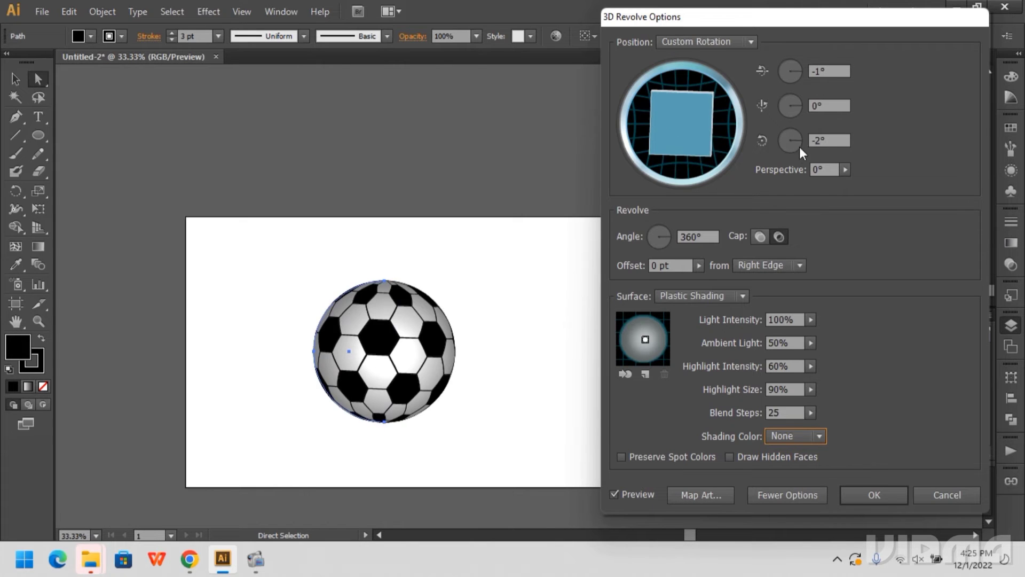
pyautogui.click(817, 142)
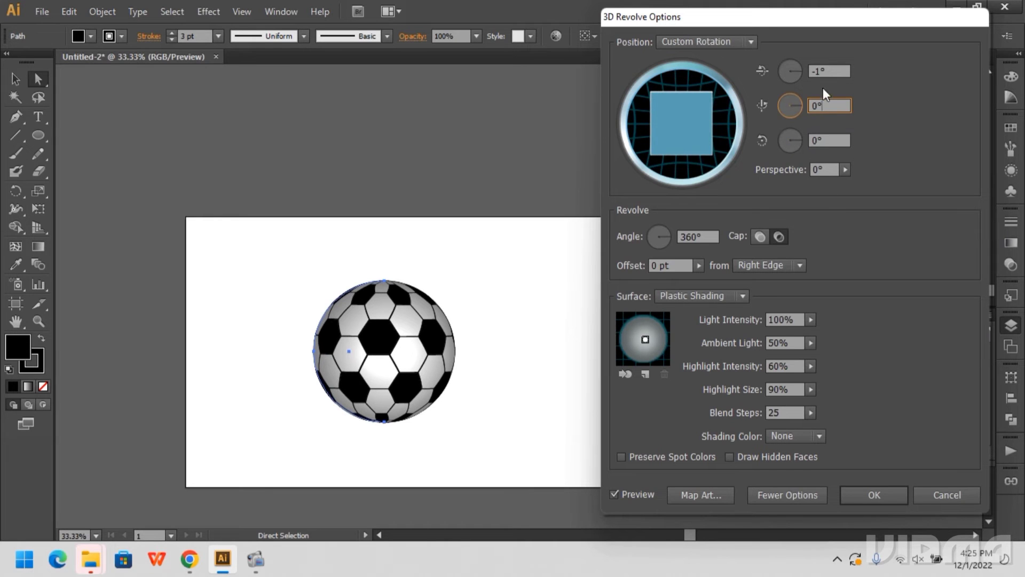
pyautogui.click(818, 75)
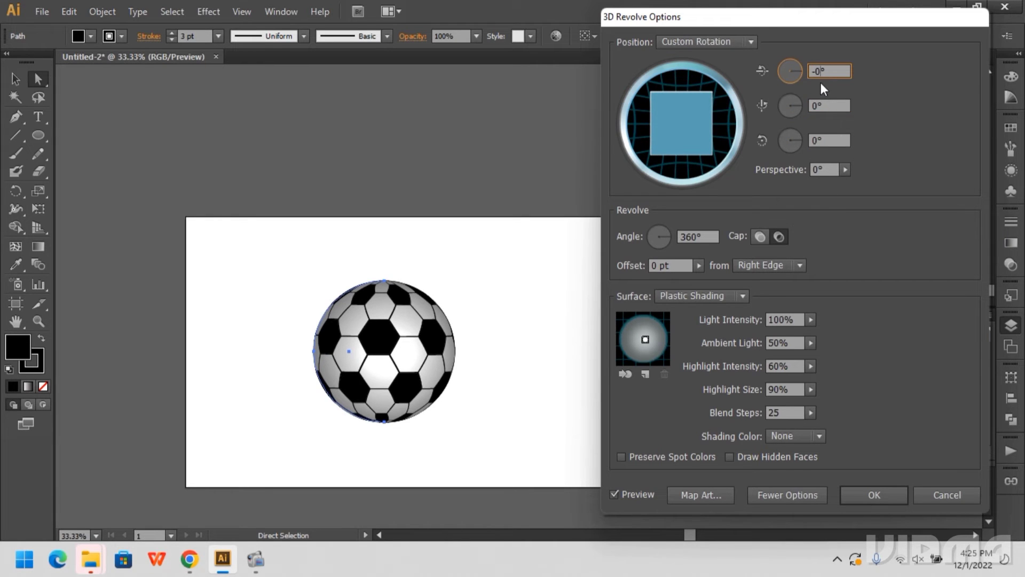
pyautogui.click(825, 140)
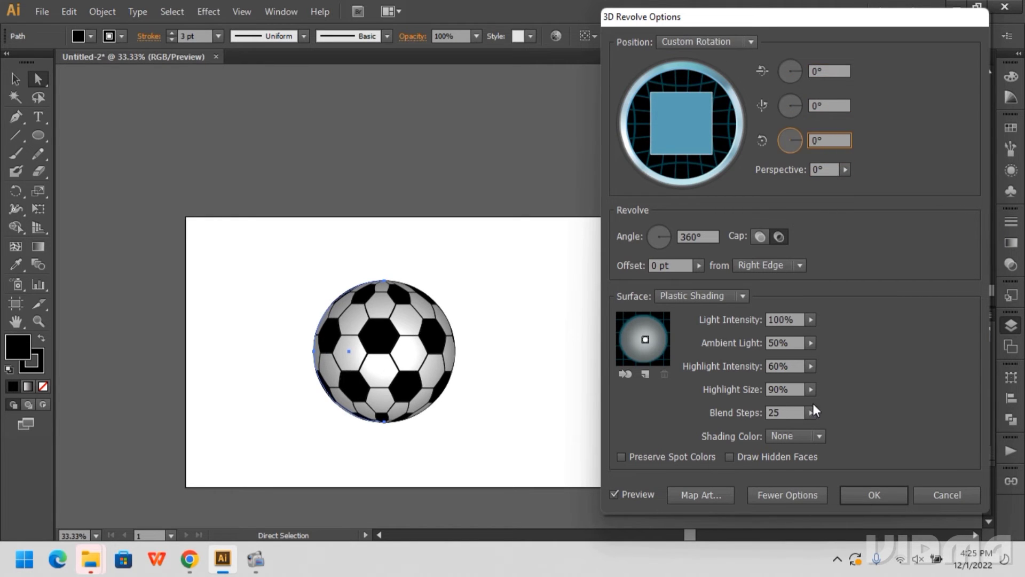
# Step: Accept the revolve settings and move the football slightly up and to the right on the artboard
pyautogui.click(854, 502)
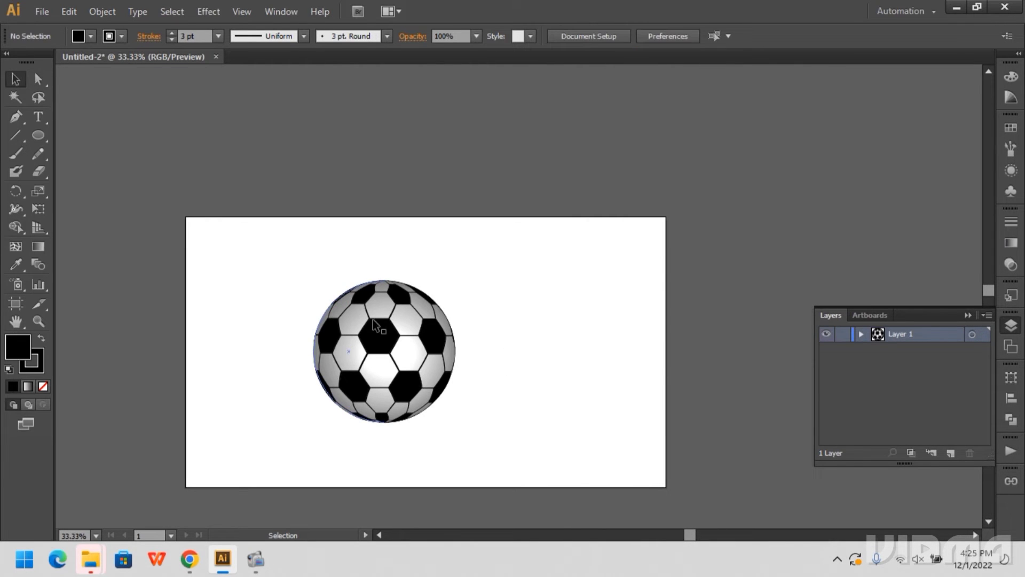
pyautogui.moveTo(373, 319); pyautogui.dragTo(389, 303)
pyautogui.click(526, 331)
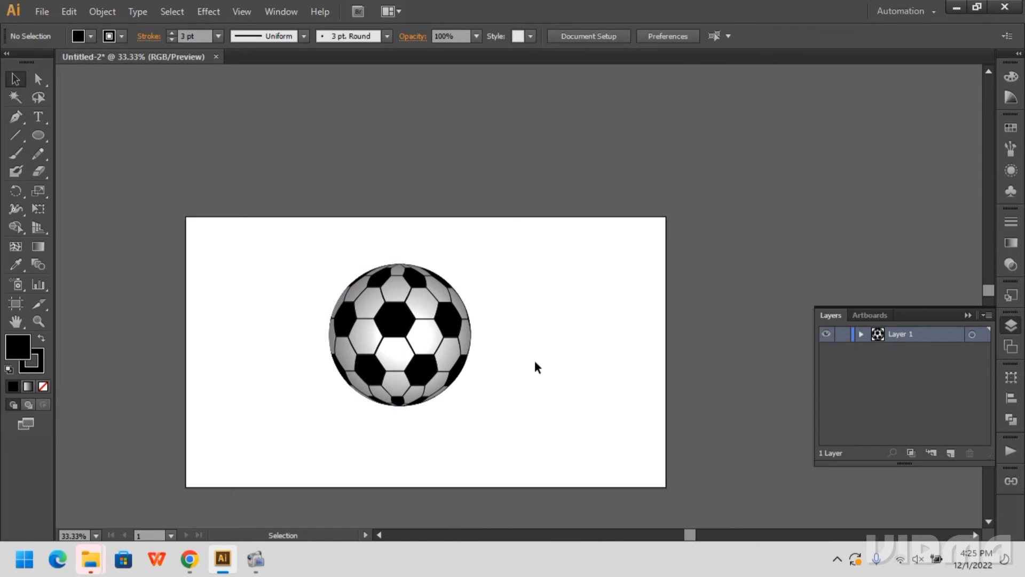
# Step: Draw a rectangle covering the entire artboard and fill it with orange
pyautogui.click(38, 135)
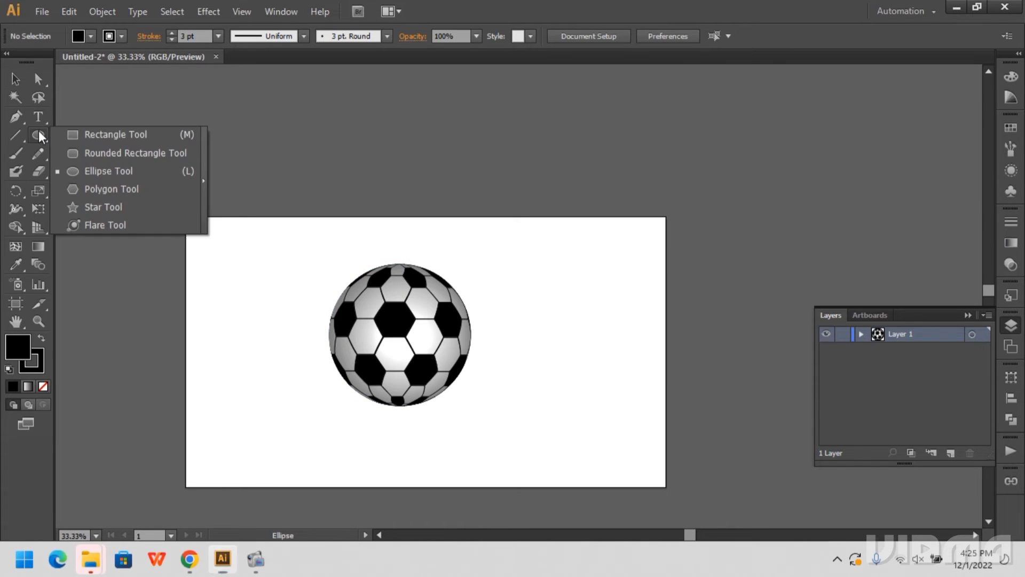
pyautogui.click(107, 135)
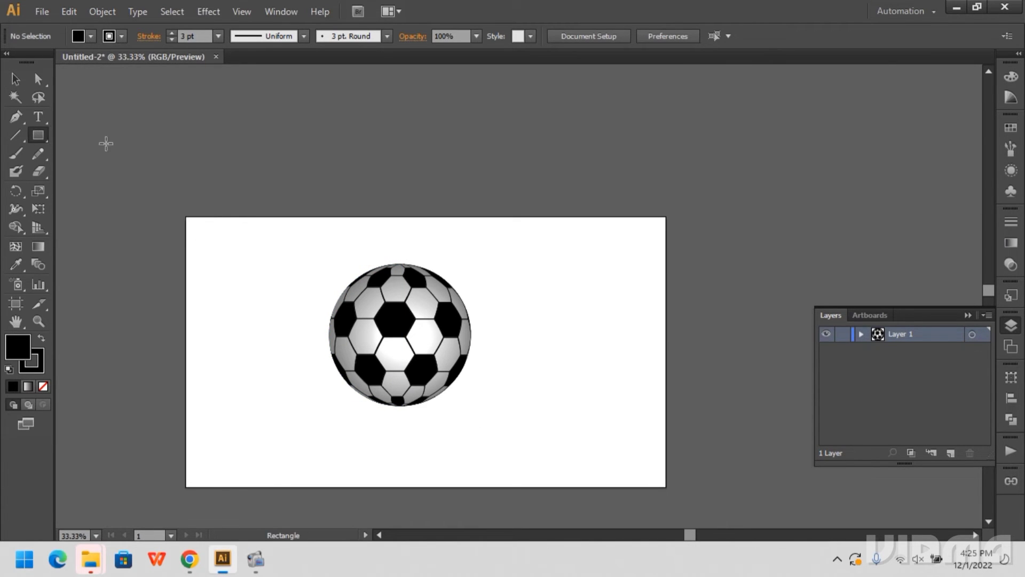
pyautogui.moveTo(183, 219); pyautogui.dragTo(666, 487)
pyautogui.press('v')
pyautogui.click(91, 36)
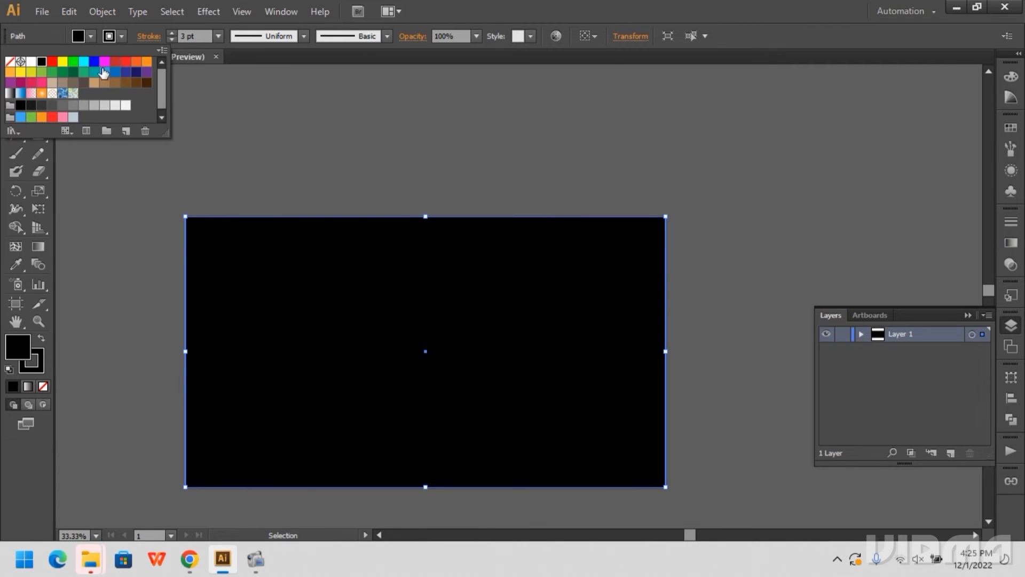
pyautogui.click(144, 66)
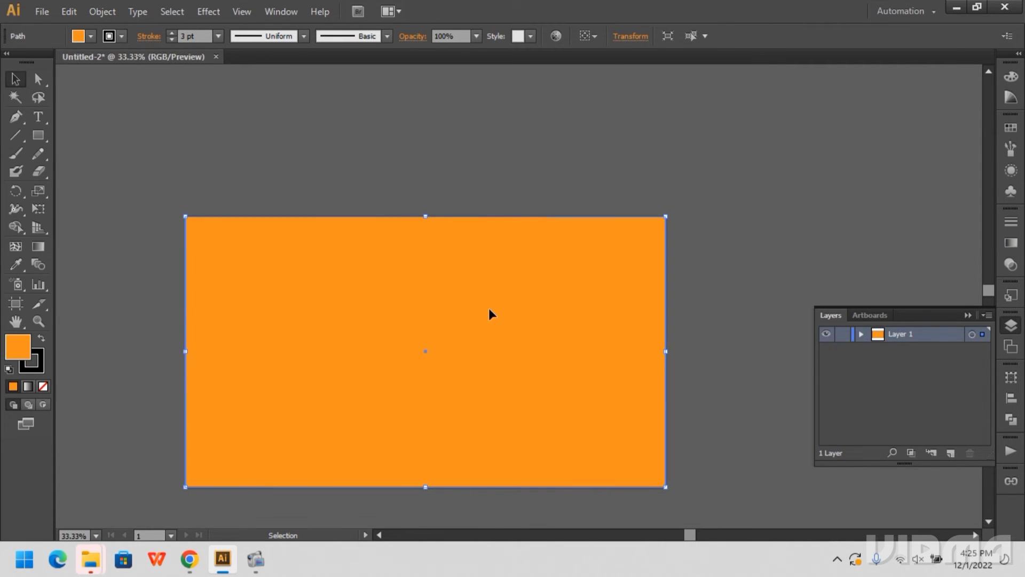
# Step: Send the orange rectangle to the back and move the football slightly upward
pyautogui.rightClick(410, 360)
pyautogui.moveTo(481, 332)
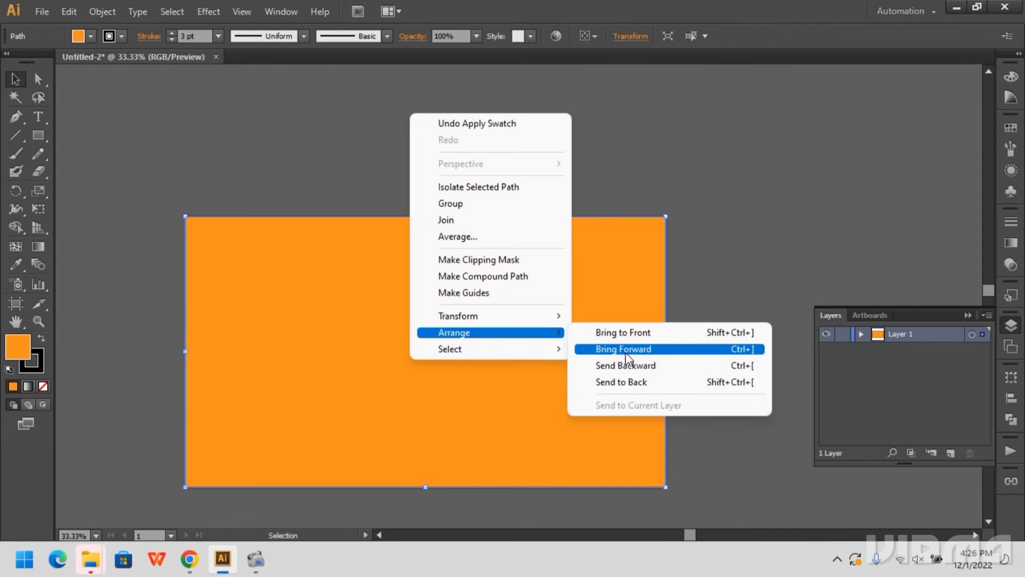
pyautogui.click(634, 383)
pyautogui.moveTo(458, 350)
pyautogui.mouseDown()
pyautogui.moveTo(397, 344)
pyautogui.moveTo(469, 350)
pyautogui.moveTo(450, 351)
pyautogui.mouseUp()
pyautogui.click(413, 321)
# Step: Draw a flat black ellipse just beneath the football as its shadow and nudge it slightly down
pyautogui.moveTo(43, 137); pyautogui.dragTo(81, 168)
pyautogui.moveTo(383, 406)
pyautogui.mouseDown()
pyautogui.moveTo(481, 416)
pyautogui.moveTo(449, 402)
pyautogui.mouseUp()
pyautogui.click(16, 78)
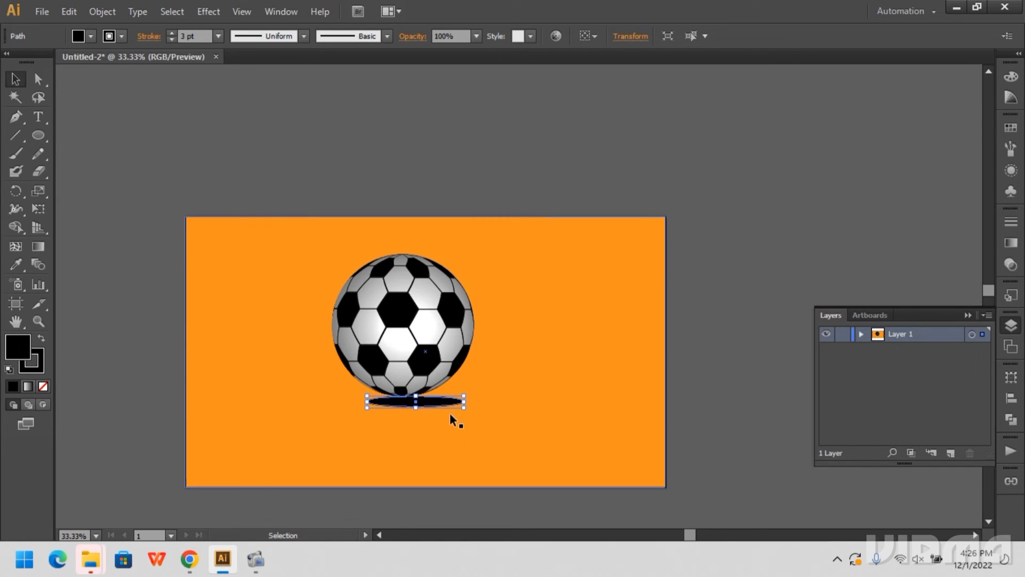
pyautogui.press('Down')
pyautogui.press('Down')
pyautogui.press('Down')
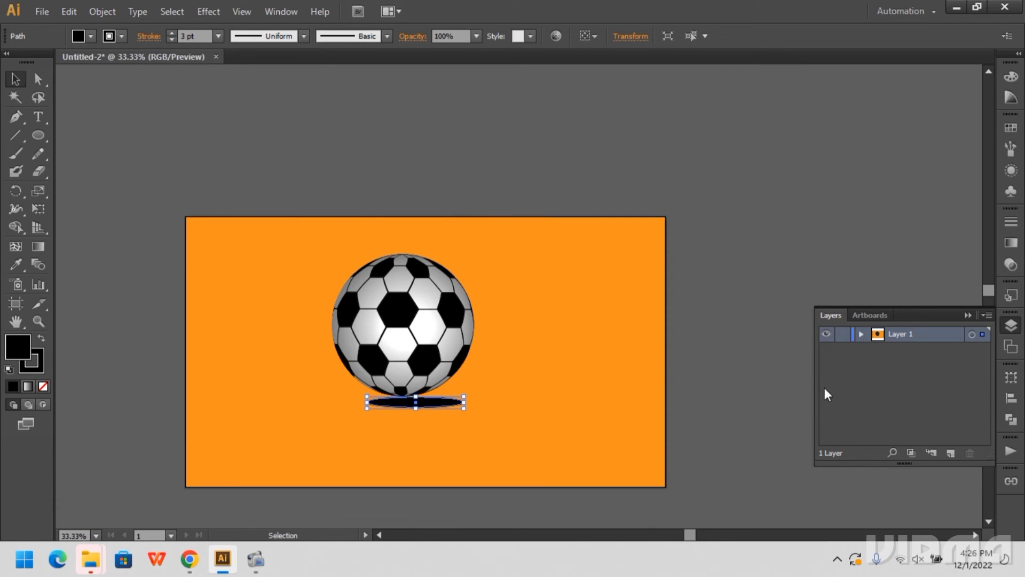
# Step: Cut the shadow ellipse and paste it in place on a new layer below Layer 1
pyautogui.hotkey('ctrl', 'x')
pyautogui.click(951, 453)
pyautogui.moveTo(913, 334); pyautogui.dragTo(919, 368)
pyautogui.hotkey('ctrl', 'f')
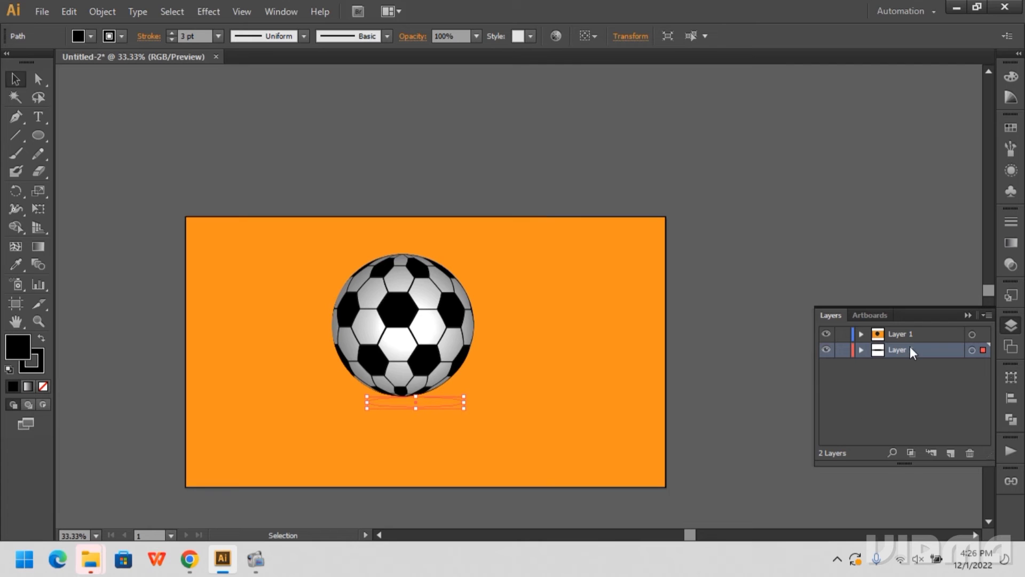
# Step: Cut the orange background rectangle and paste it in place on a new layer at the bottom of the stack
pyautogui.click(892, 337)
pyautogui.click(645, 363)
pyautogui.hotkey('ctrl', 'x')
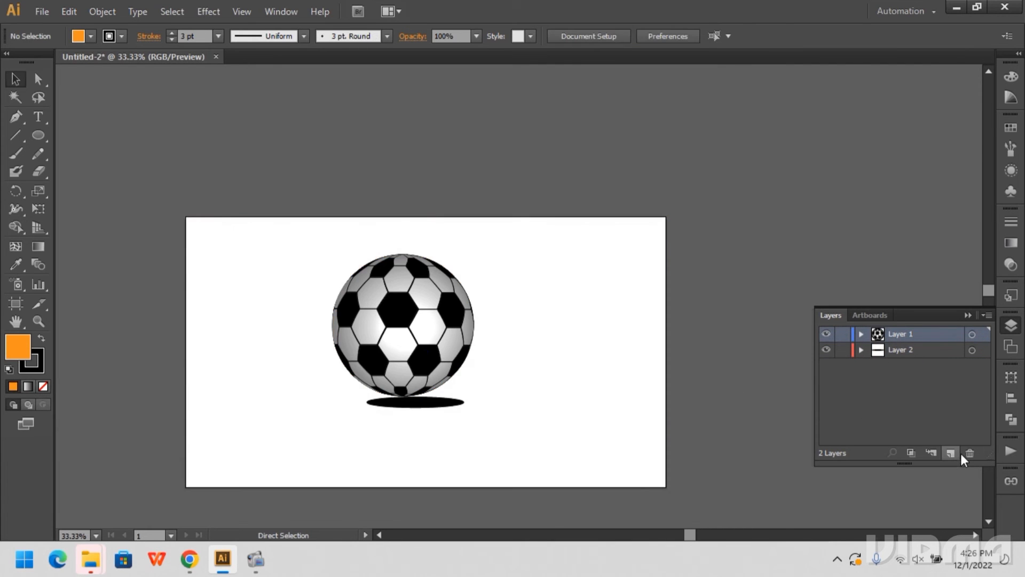
pyautogui.click(959, 452)
pyautogui.moveTo(921, 336); pyautogui.dragTo(919, 376)
pyautogui.hotkey('ctrl', 'f')
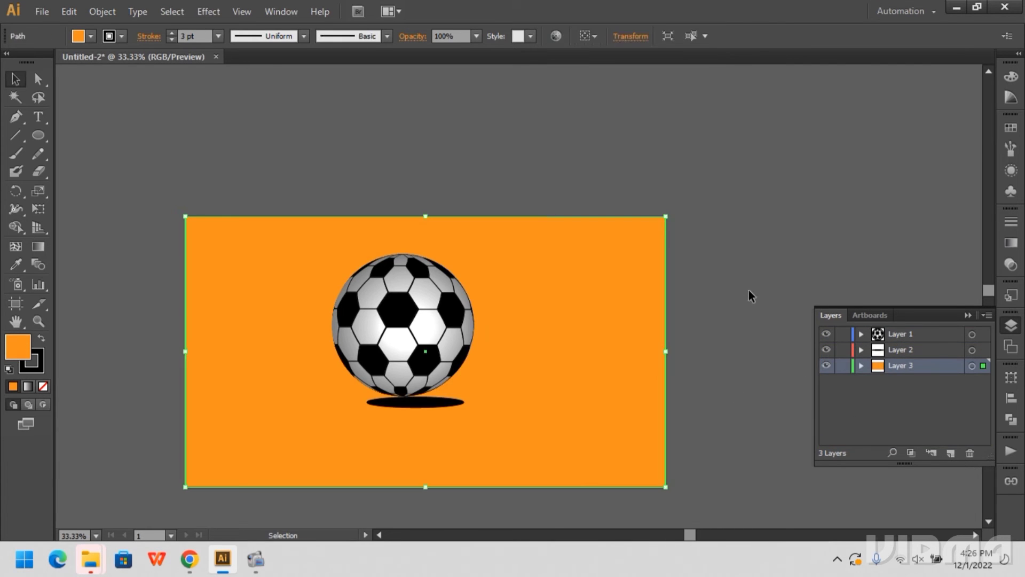
pyautogui.click(749, 289)
# Step: Apply a Gaussian Blur with a radius of about 33.6 pixels to the black shadow ellipse
pyautogui.click(457, 399)
pyautogui.click(209, 11)
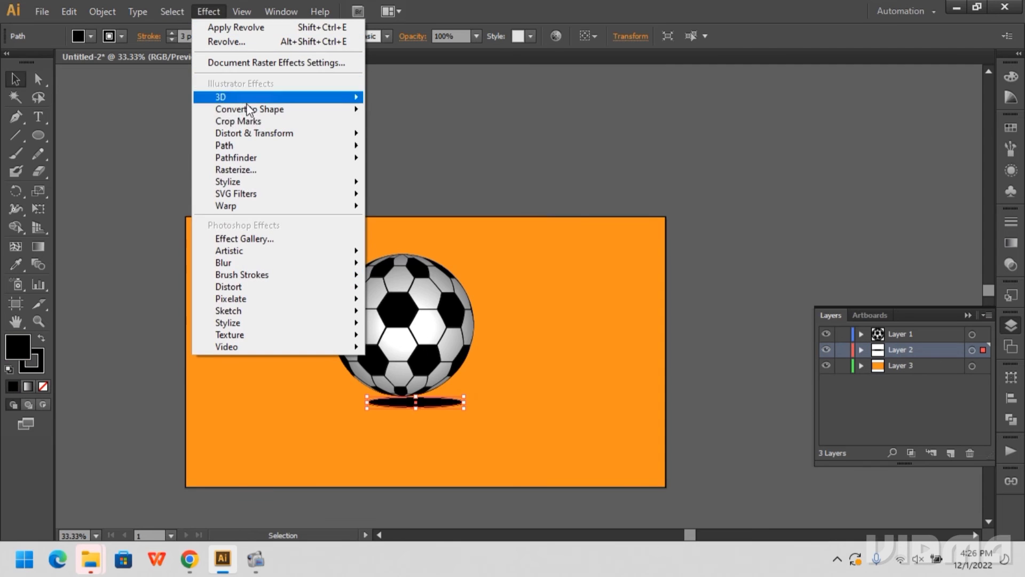
pyautogui.moveTo(301, 208)
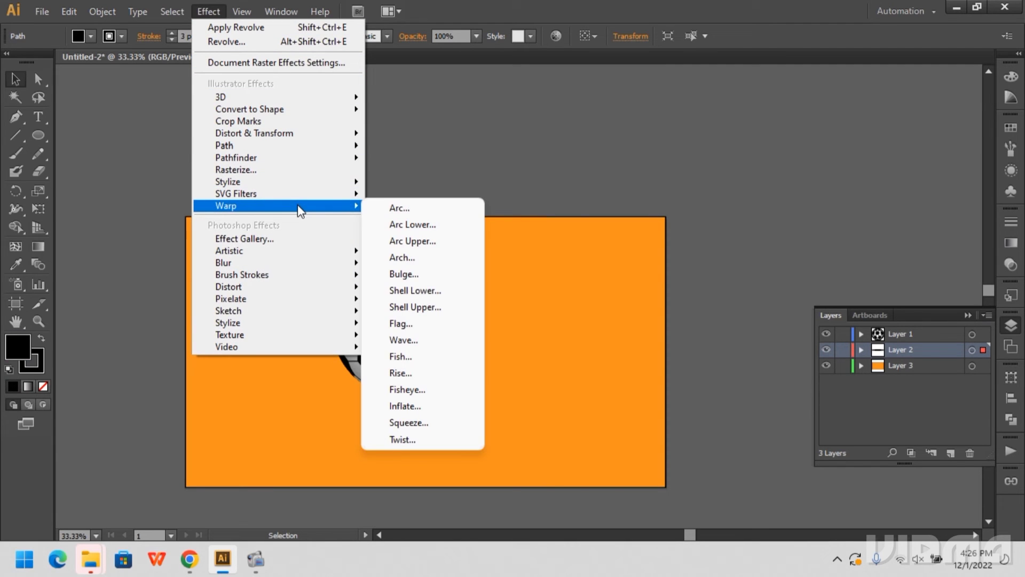
pyautogui.moveTo(323, 184)
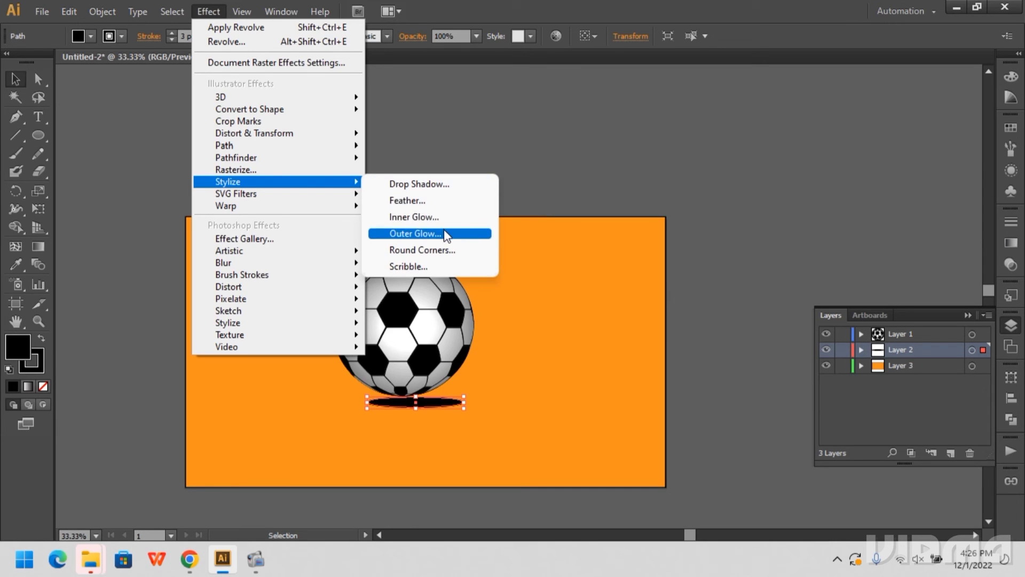
pyautogui.moveTo(311, 261)
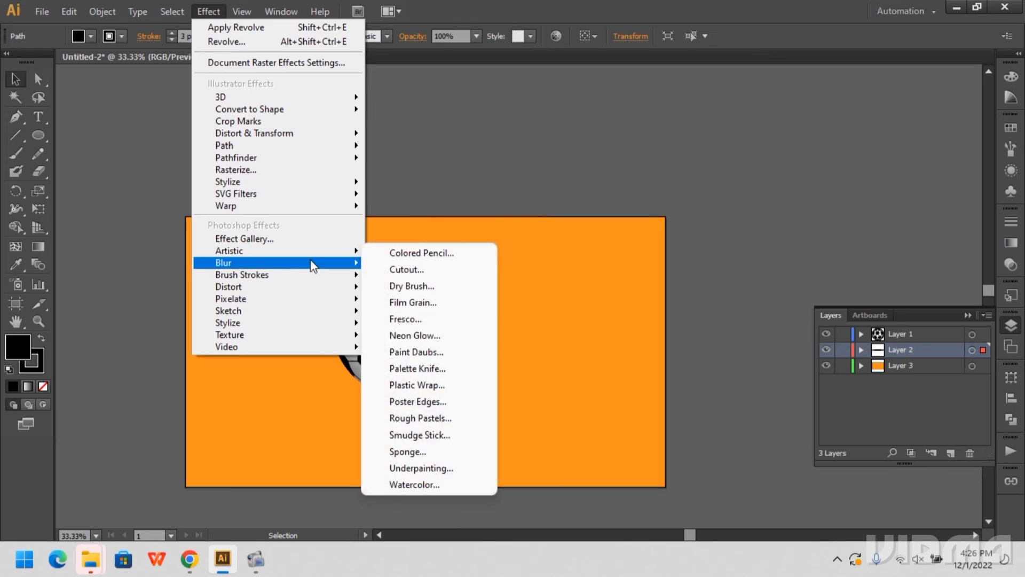
pyautogui.click(408, 266)
pyautogui.click(444, 289)
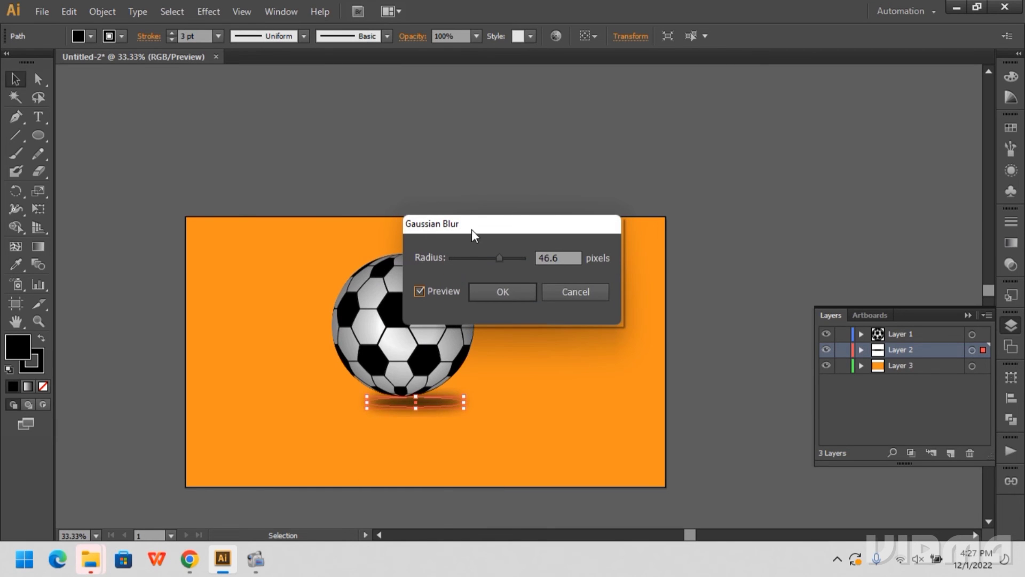
pyautogui.moveTo(472, 229); pyautogui.dragTo(573, 225)
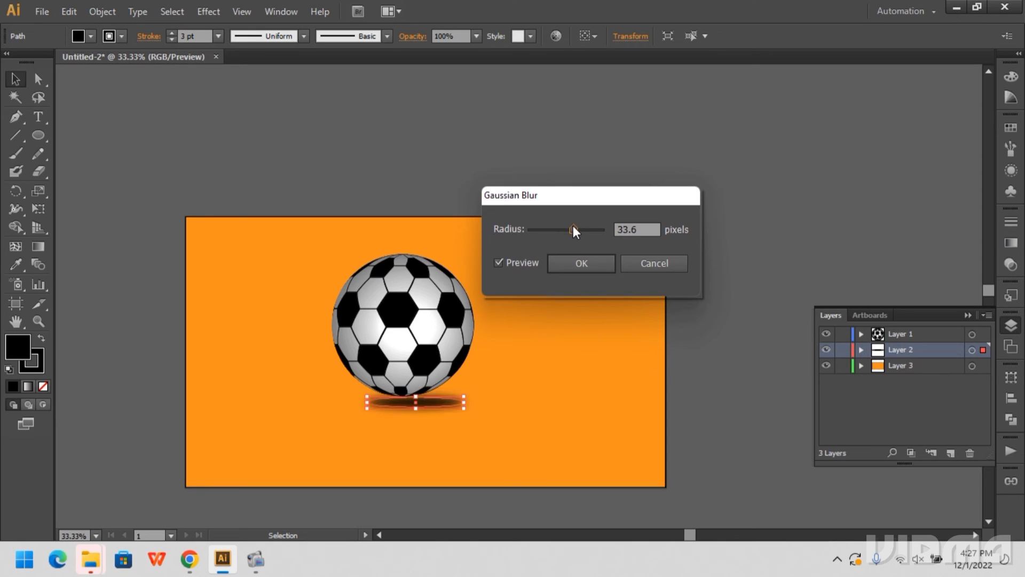
pyautogui.click(588, 268)
# Step: Move the blurred shadow slightly up against the football's base and set its opacity to 50%
pyautogui.click(424, 404)
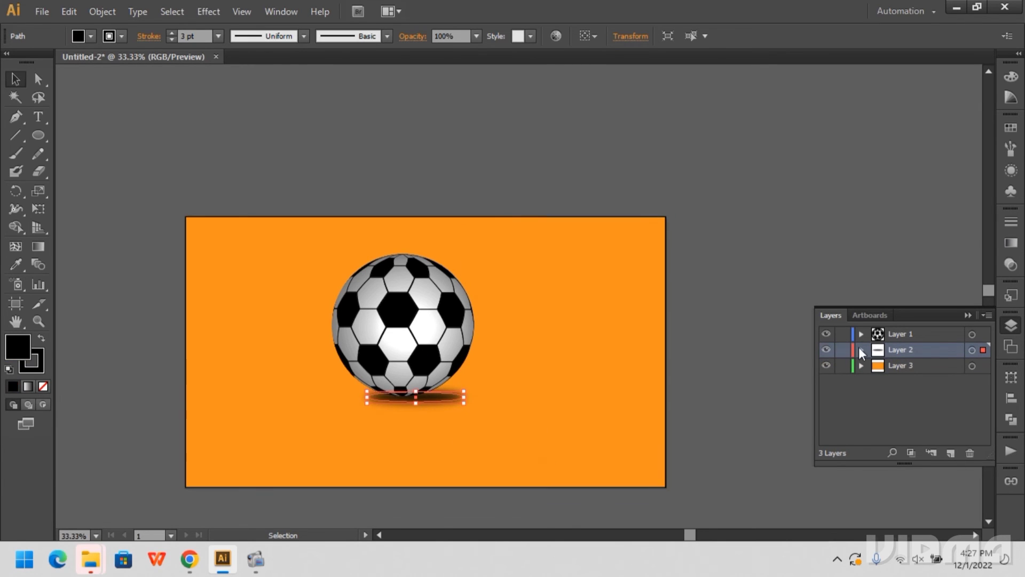
pyautogui.click(476, 36)
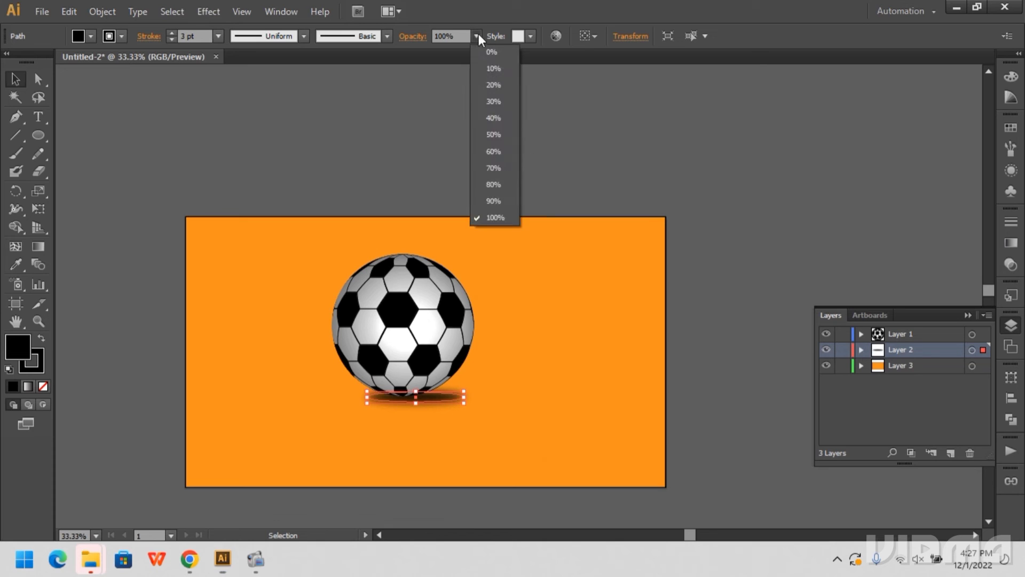
pyautogui.click(494, 134)
pyautogui.click(558, 163)
# Step: Start an Outer Glow effect on the football with preview on and the blending mode set to Normal
pyautogui.click(361, 340)
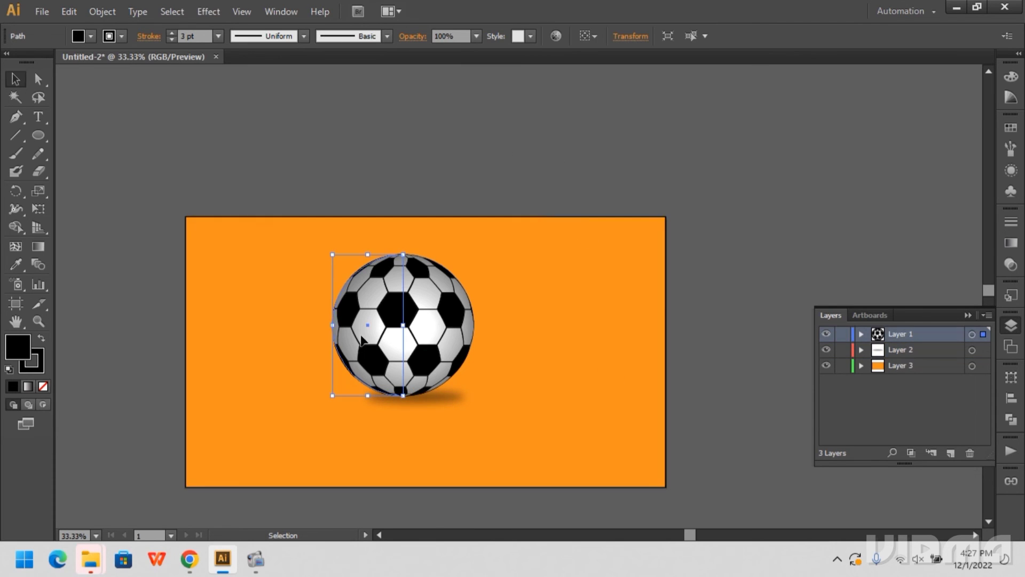
pyautogui.click(208, 11)
pyautogui.moveTo(298, 189)
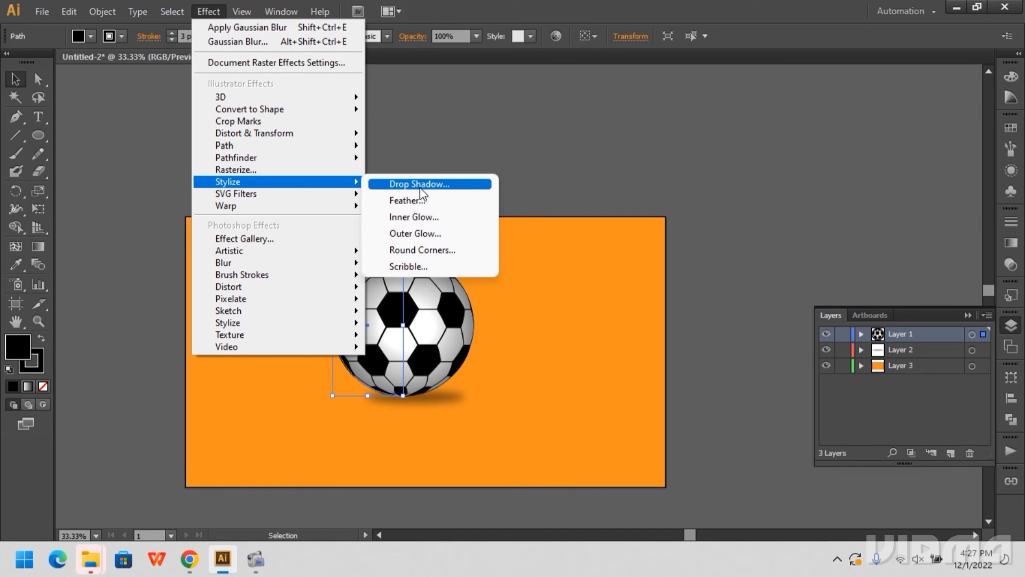
pyautogui.click(419, 233)
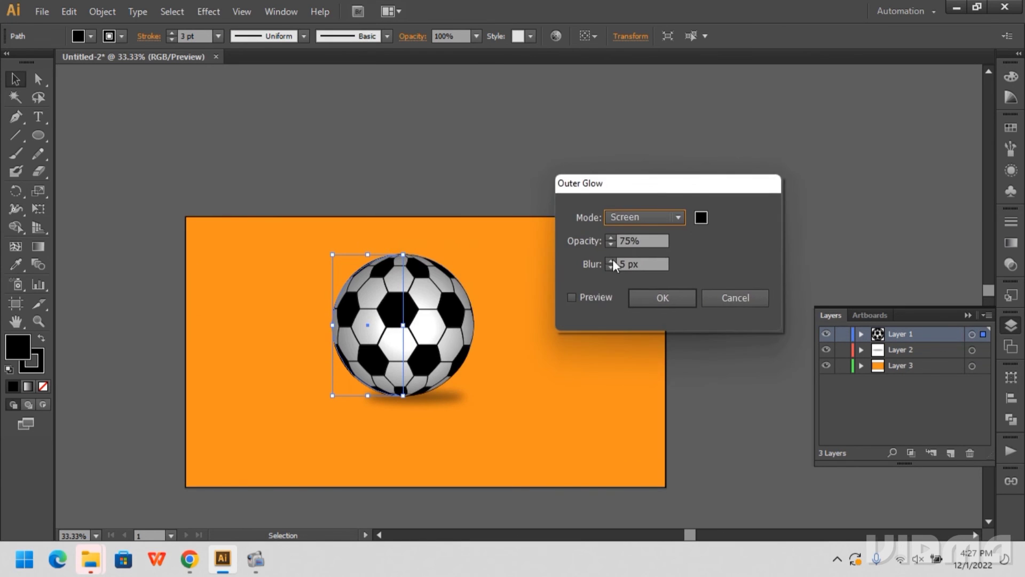
pyautogui.click(662, 224)
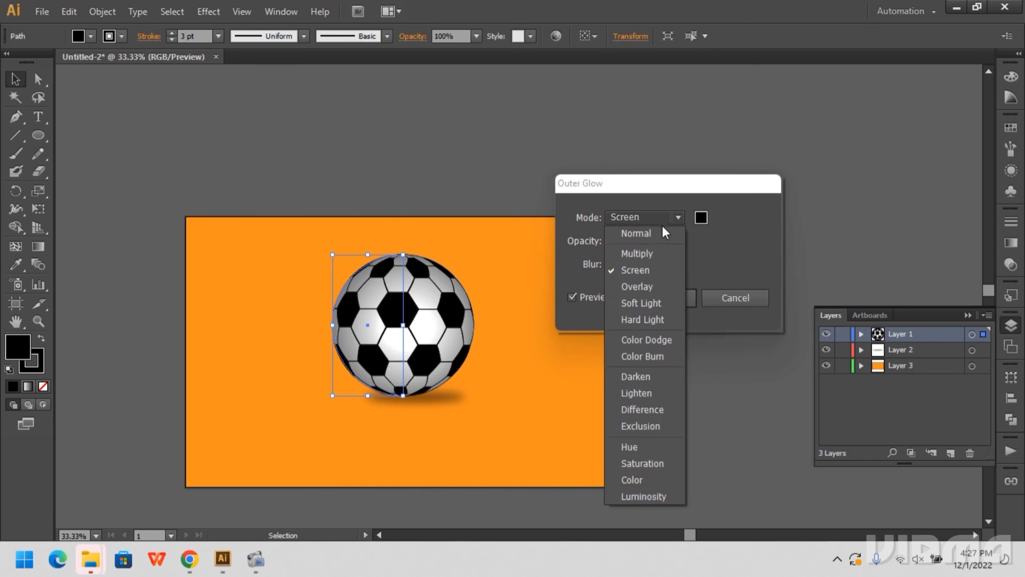
pyautogui.click(659, 230)
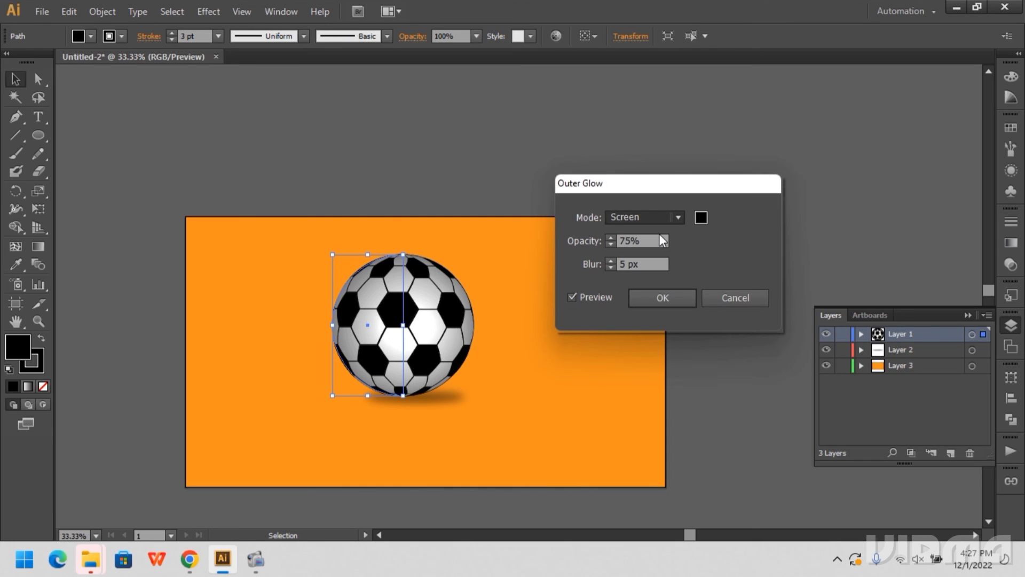
# Step: Set the football's black outer glow to 50% opacity and 25 px blur, apply it, and deselect the artwork
pyautogui.press('Tab')
pyautogui.click(610, 238)
pyautogui.press('Tab')
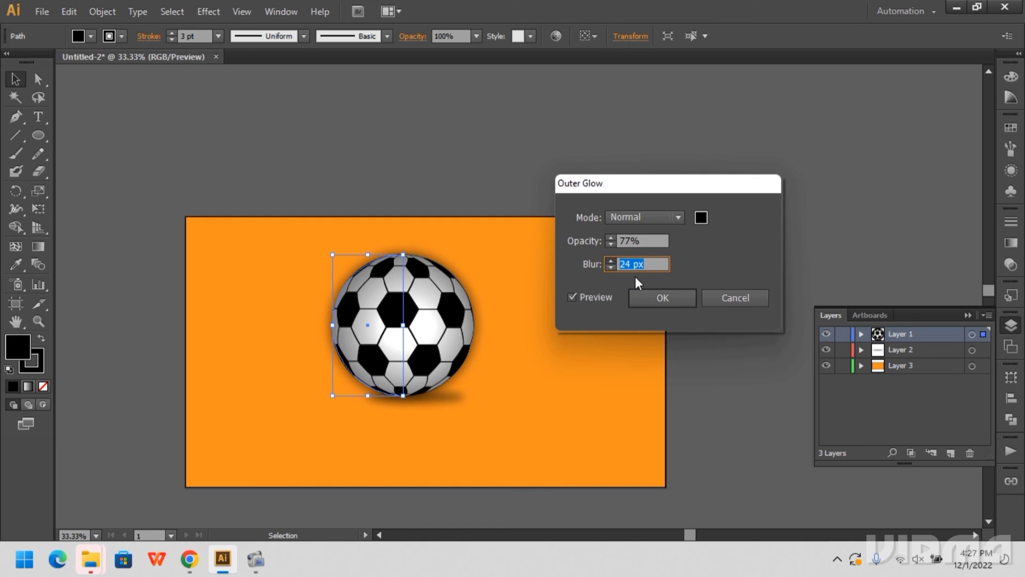
pyautogui.write('25')
pyautogui.hotkey('shift', 'Tab')
pyautogui.doubleClick(629, 241)
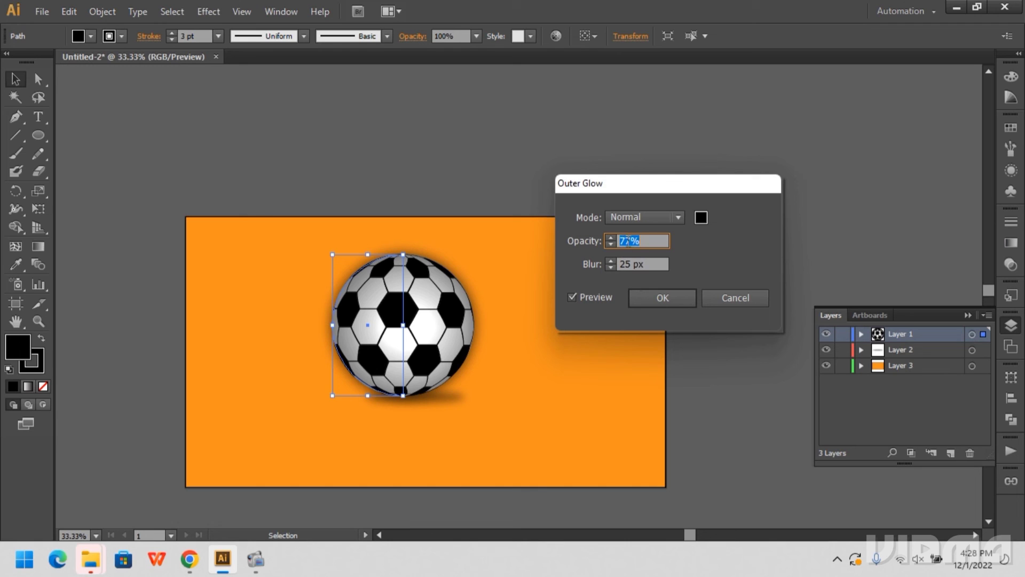
pyautogui.click(627, 240)
pyautogui.doubleClick(629, 240)
pyautogui.write('50')
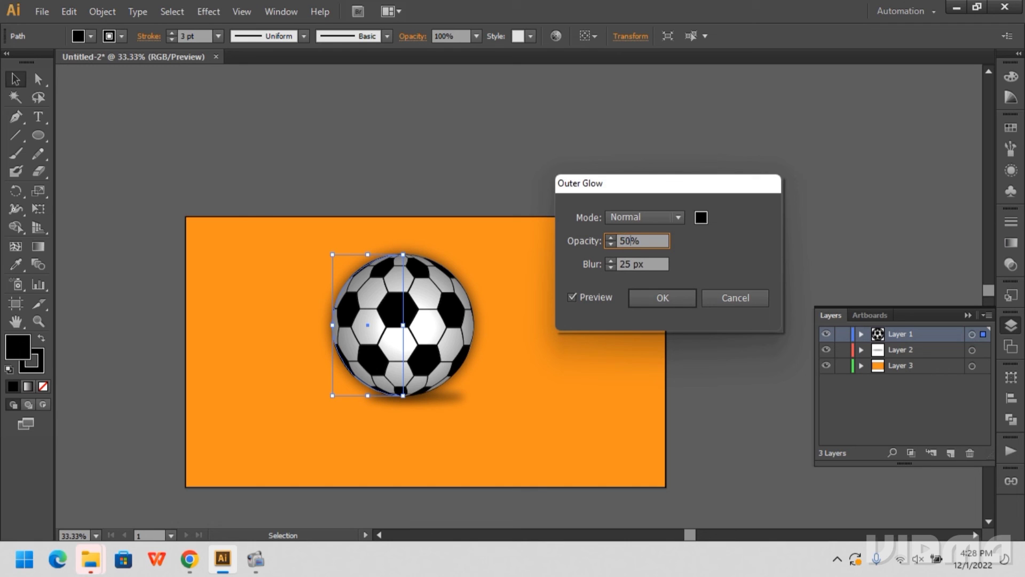
pyautogui.click(670, 296)
pyautogui.click(672, 348)
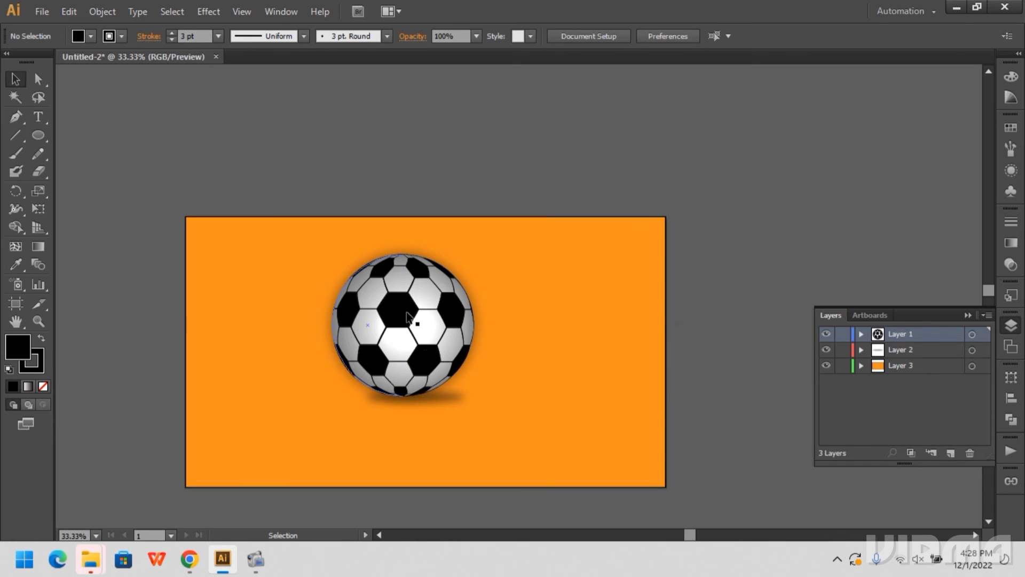